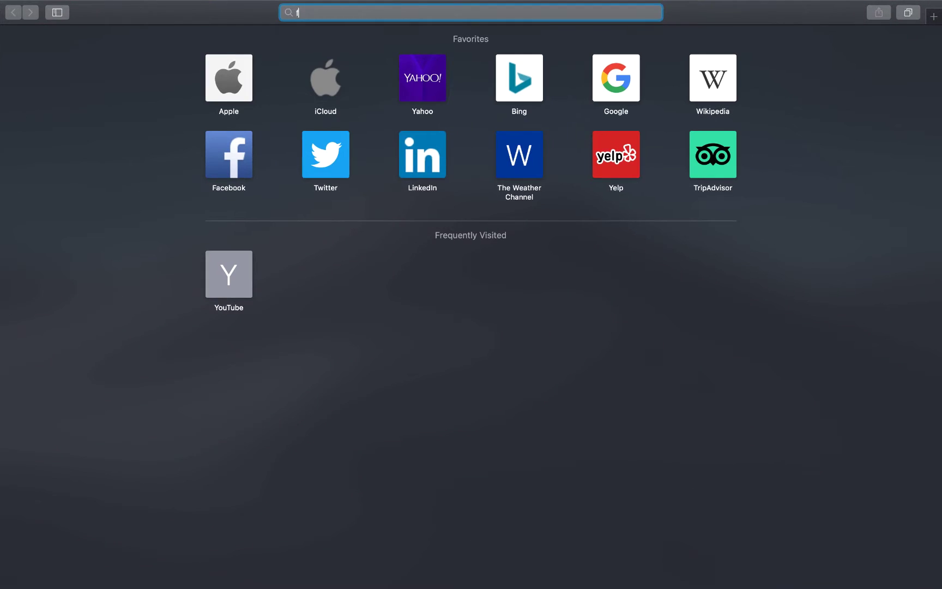
# Search the web for "flutter sdk", open the official Flutter.dev site and skim its home page.
pyautogui.write('flutter sdk')
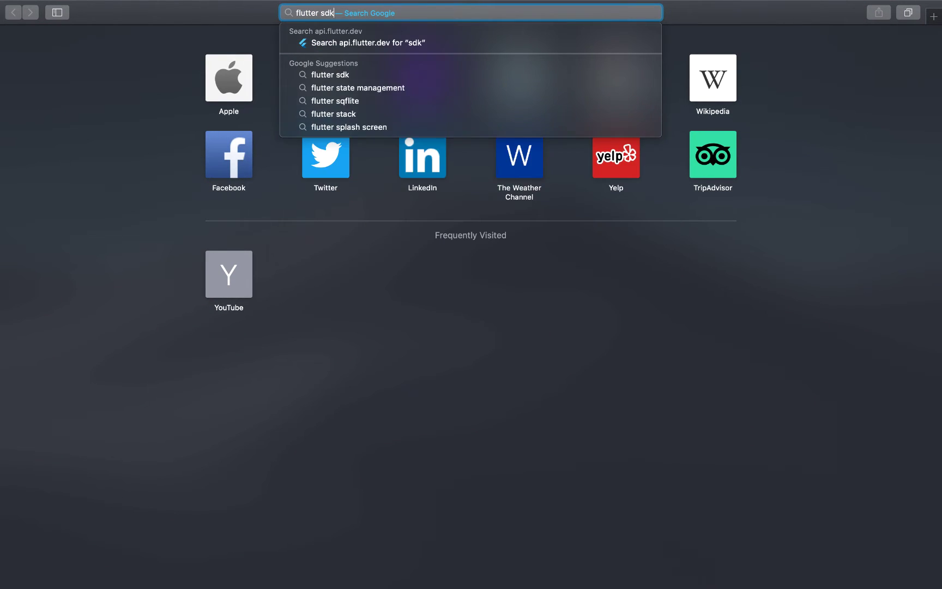
pyautogui.press('Return')
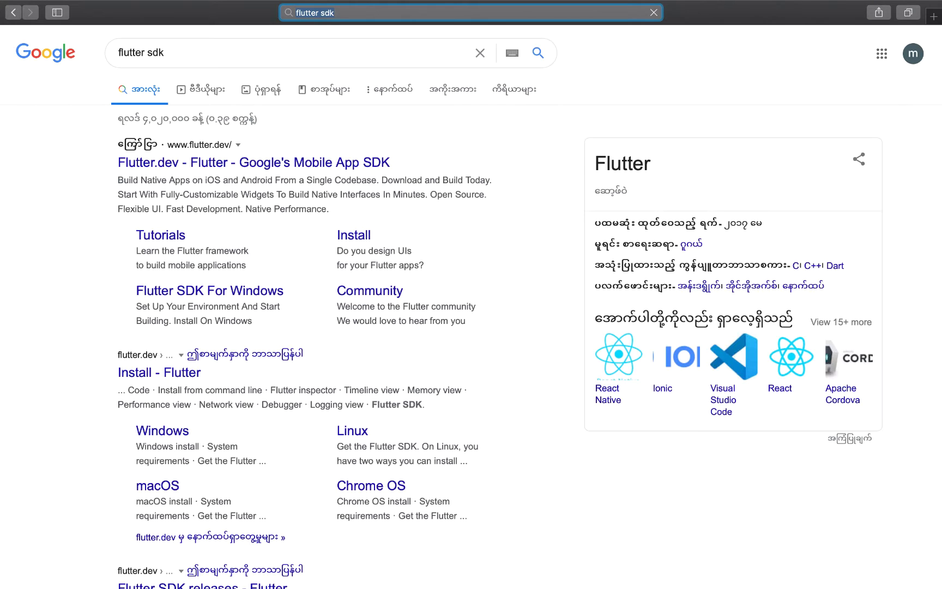
pyautogui.click(225, 162)
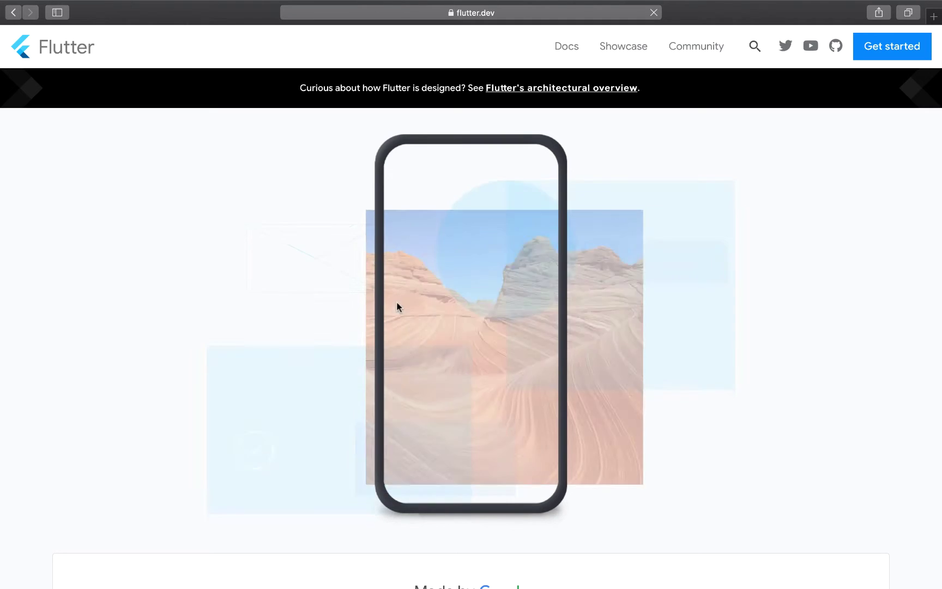
pyautogui.scroll(-1, 409, 327)
pyautogui.scroll(-15, 421, 362)
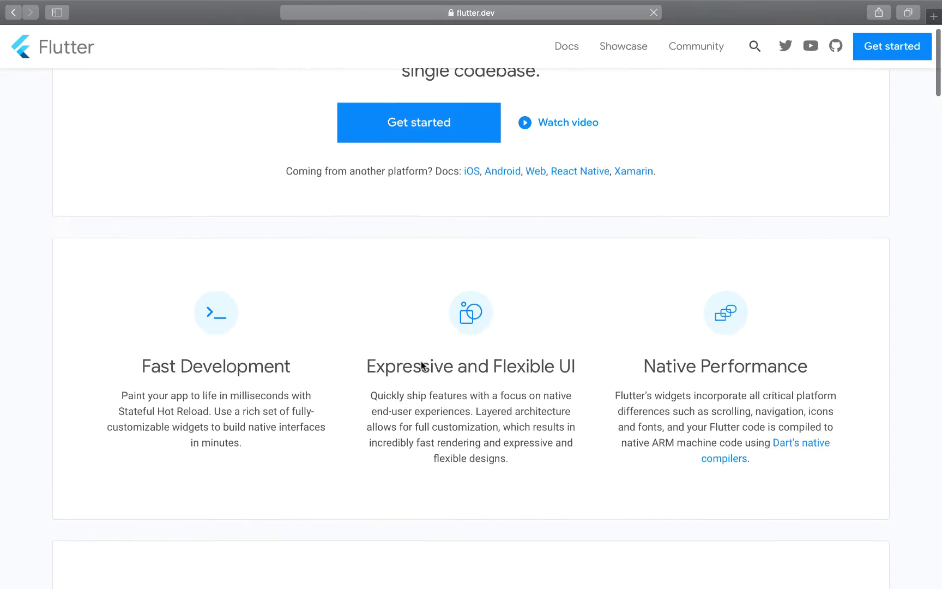
pyautogui.scroll(-10, 421, 362)
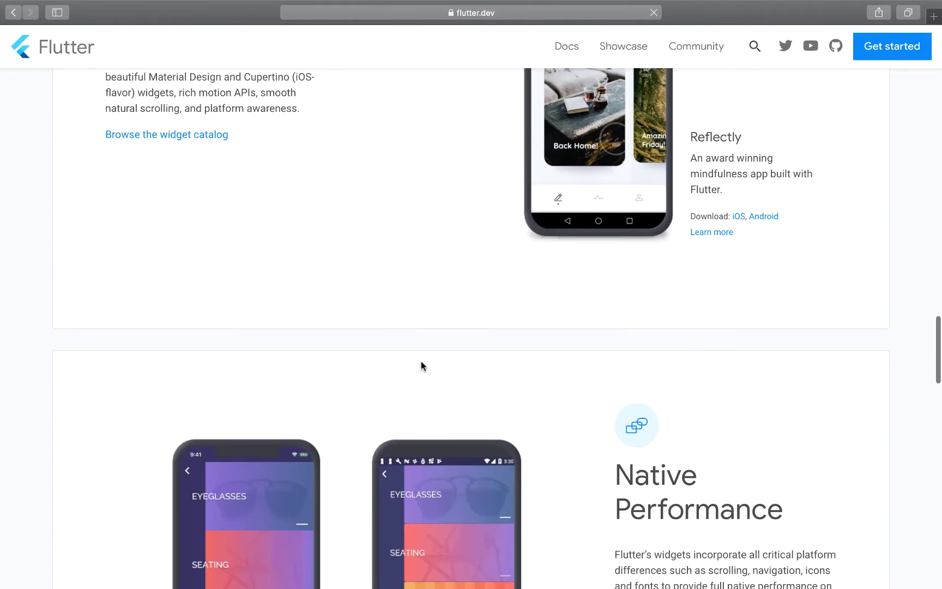
pyautogui.scroll(10, 421, 363)
# Open Flutter's macOS install guide from the Get started page and review the Get the Flutter SDK section.
pyautogui.click(894, 49)
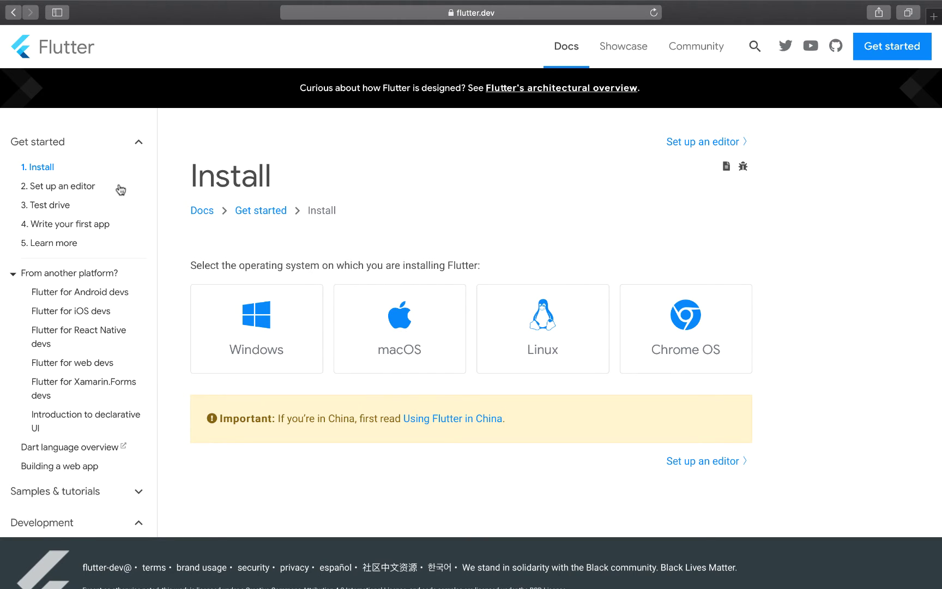
pyautogui.moveTo(72, 2)
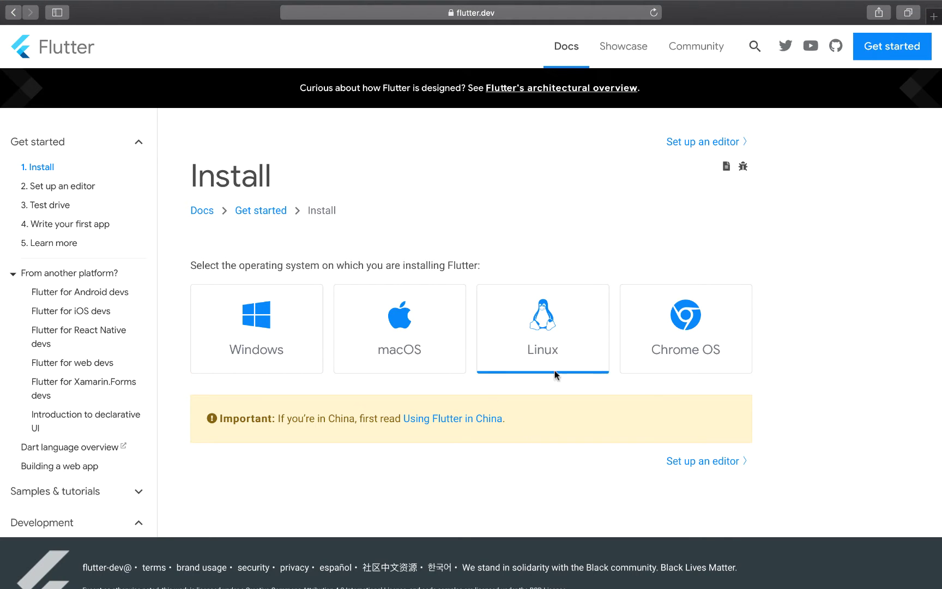
pyautogui.click(410, 324)
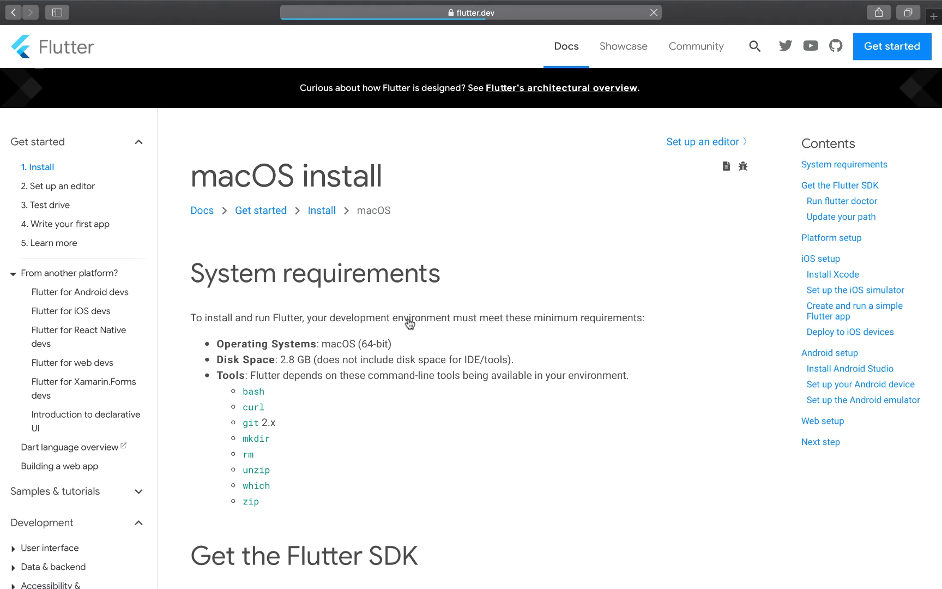
pyautogui.scroll(-8, 420, 419)
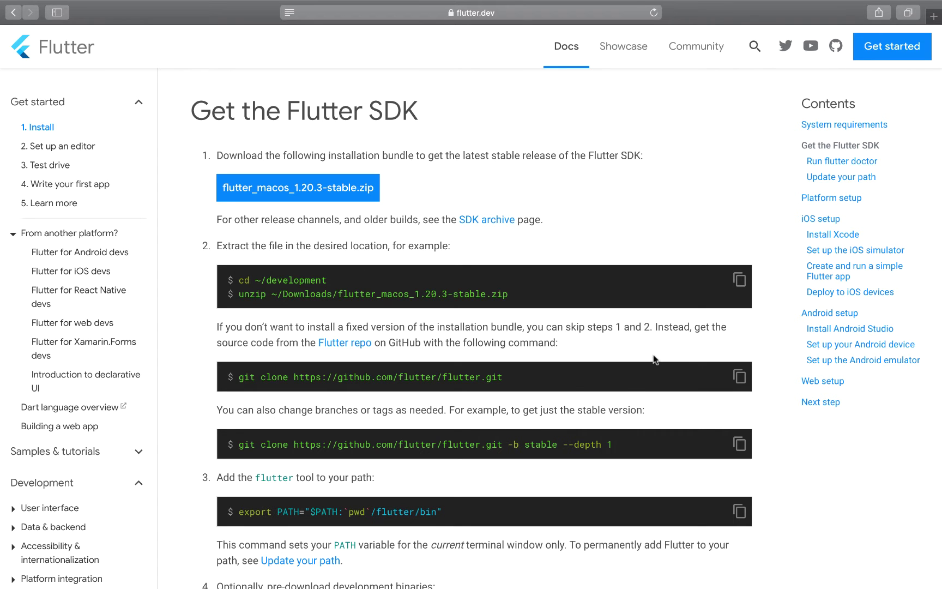
pyautogui.scroll(9, 654, 360)
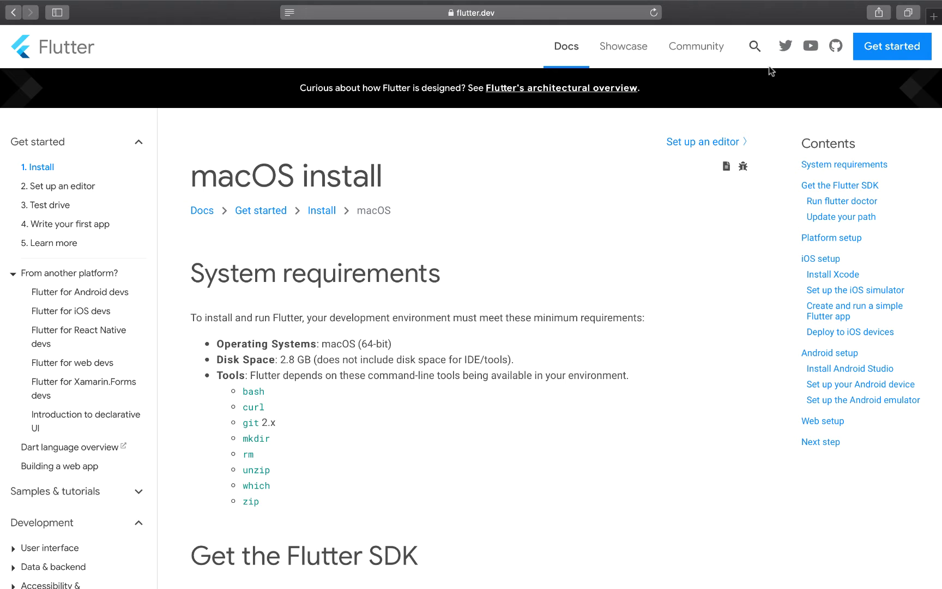
# Search for "android studio" in a new tab and view the official Android Studio download page, including the offered Mac version.
pyautogui.click(934, 17)
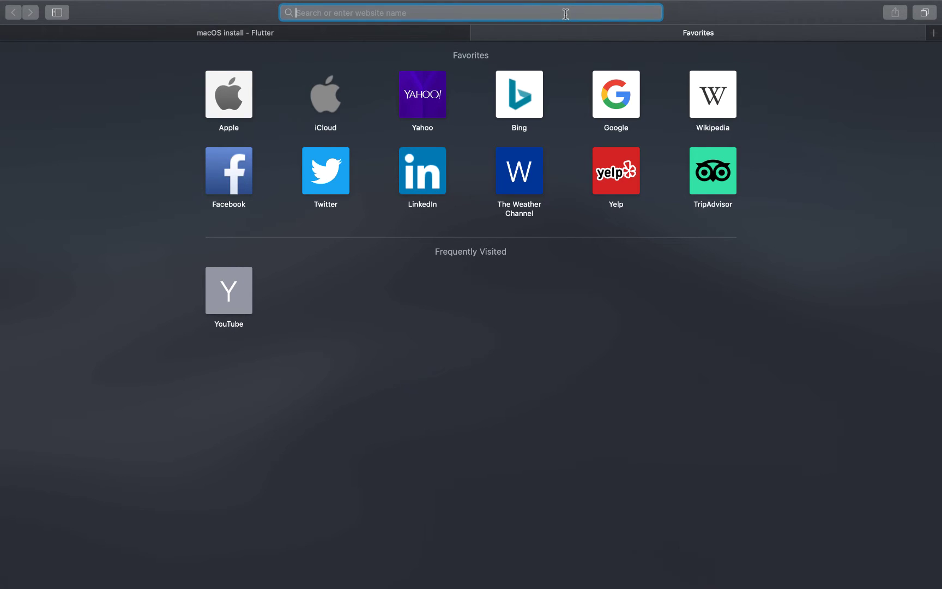
pyautogui.write('android s')
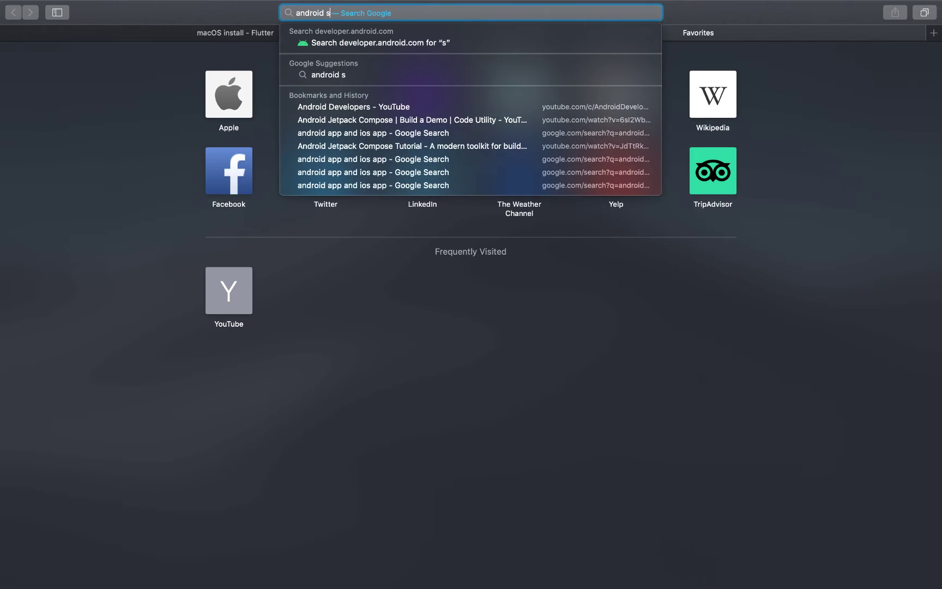
pyautogui.write('tudio')
pyautogui.press('Return')
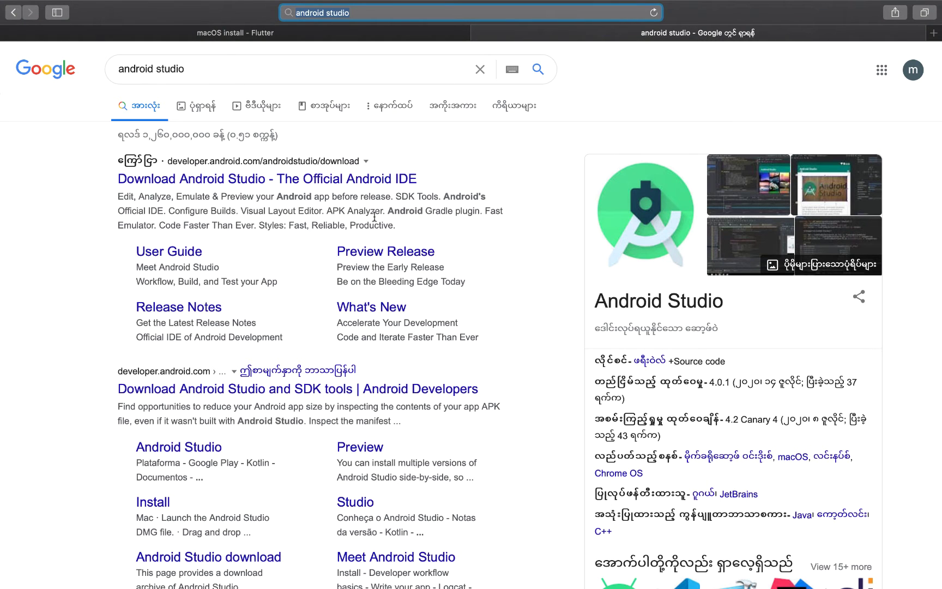
pyautogui.click(341, 185)
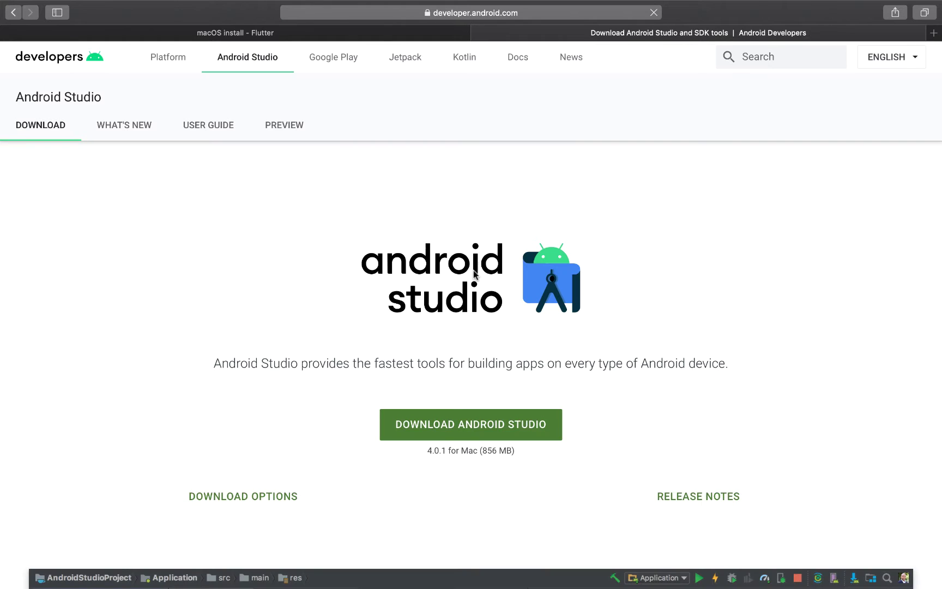
pyautogui.scroll(-5, 706, 335)
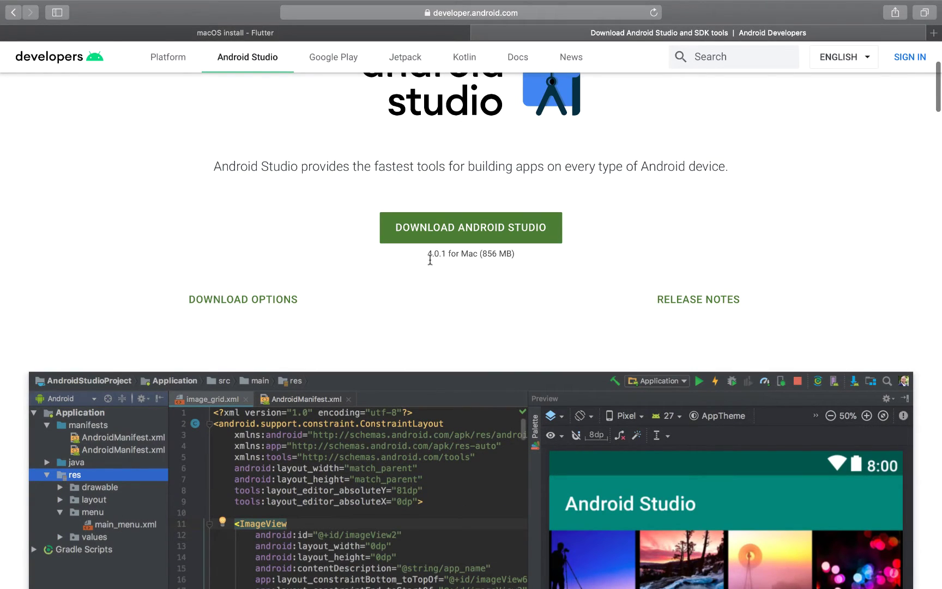
pyautogui.click(429, 254)
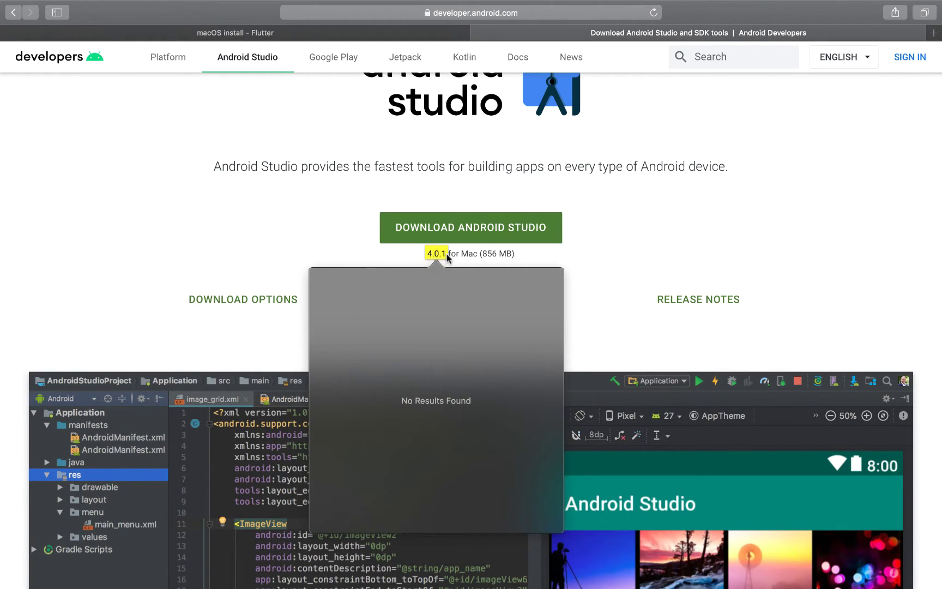
pyautogui.click(724, 256)
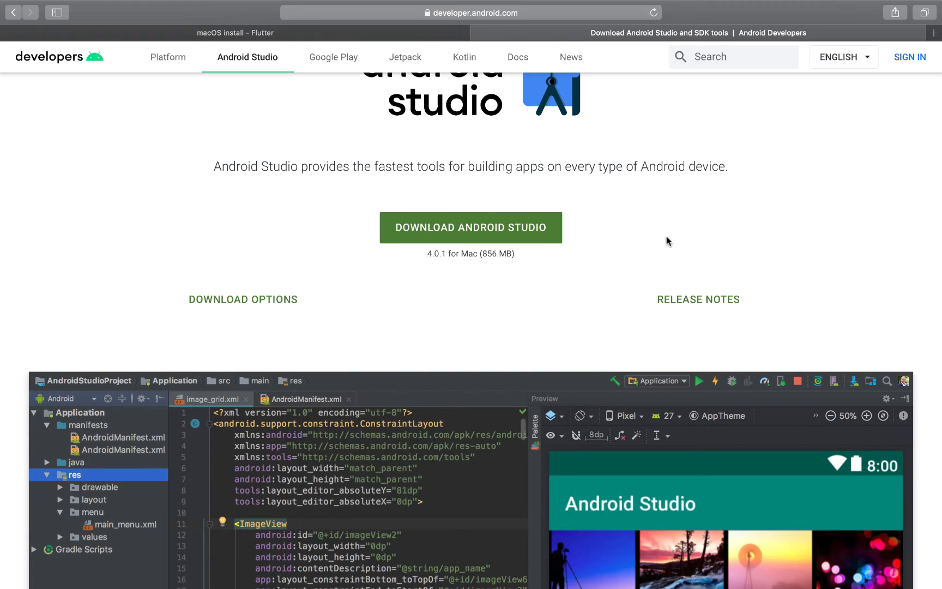
pyautogui.scroll(3, 669, 241)
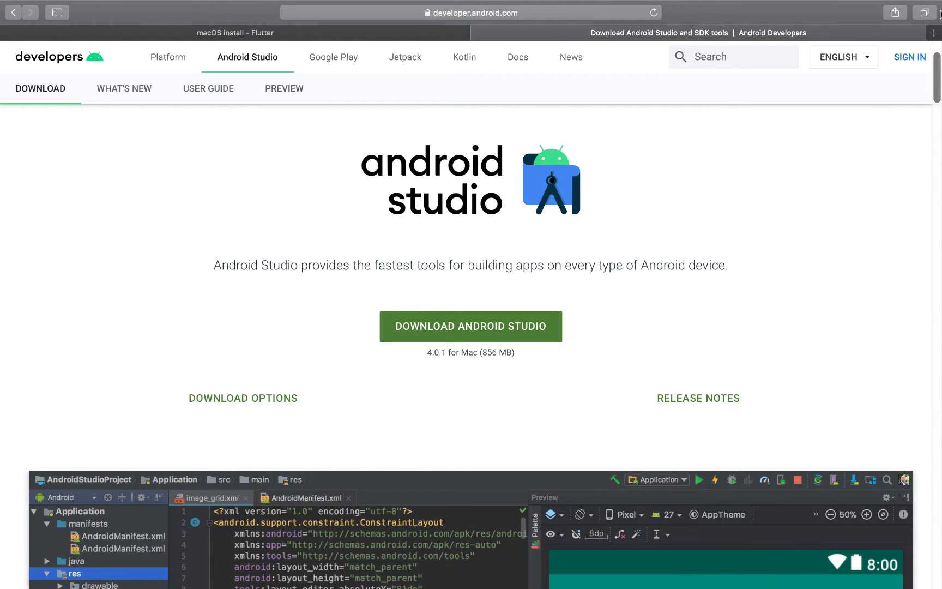
# Search for "xcode" in another new tab and look through Apple Developer's Xcode 12 page.
pyautogui.click(935, 33)
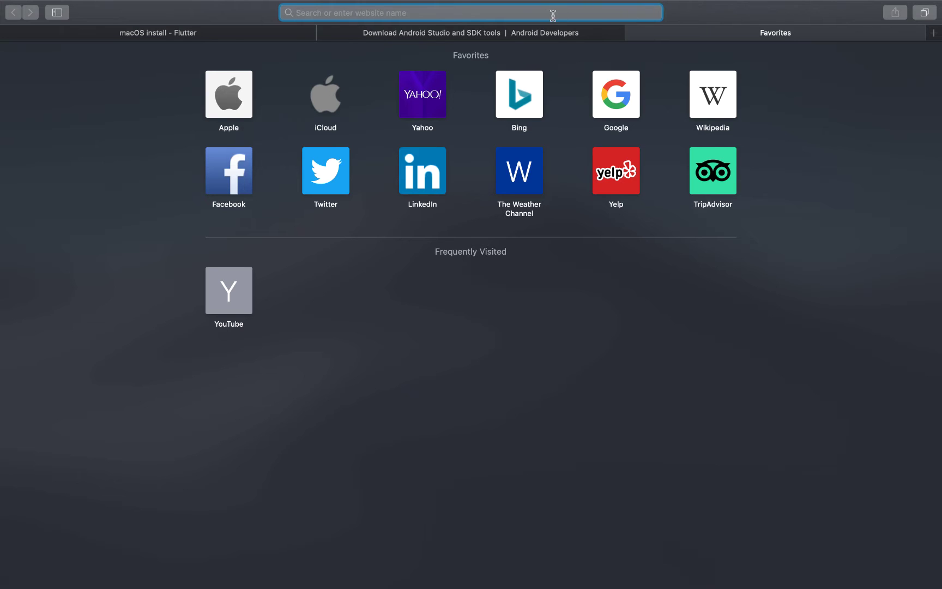
pyautogui.moveTo(503, 3)
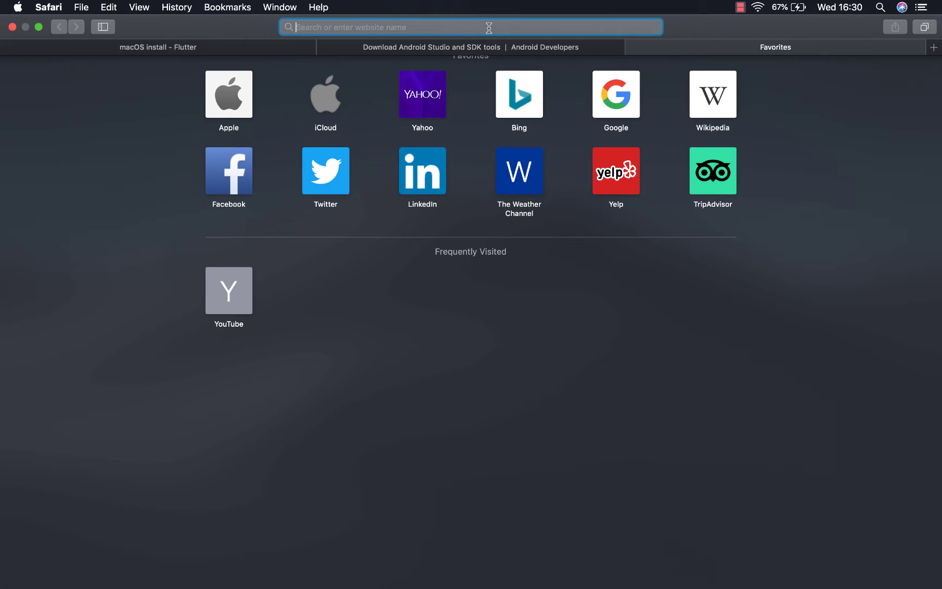
pyautogui.write('xcode')
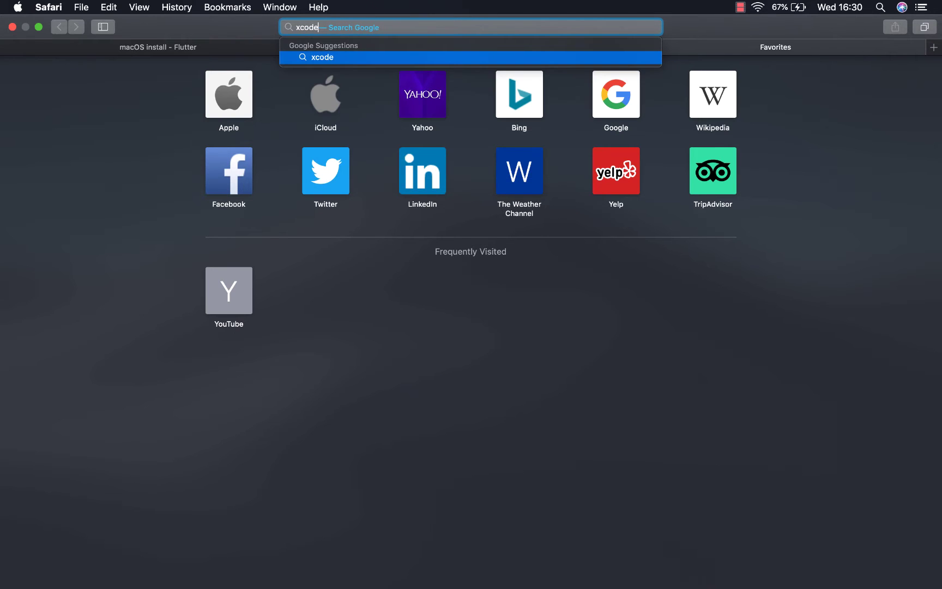
pyautogui.press('Escape')
pyautogui.press('Return')
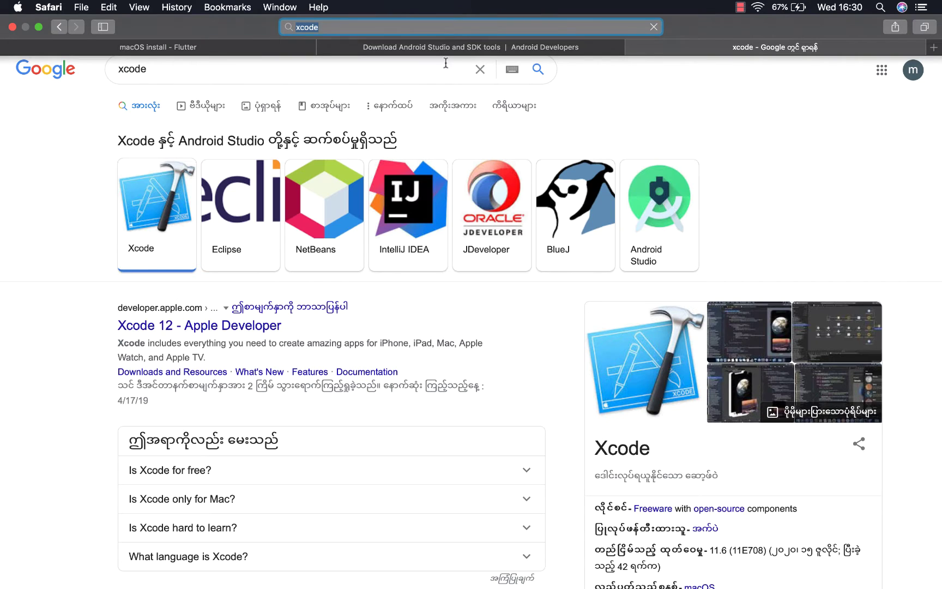
pyautogui.click(213, 330)
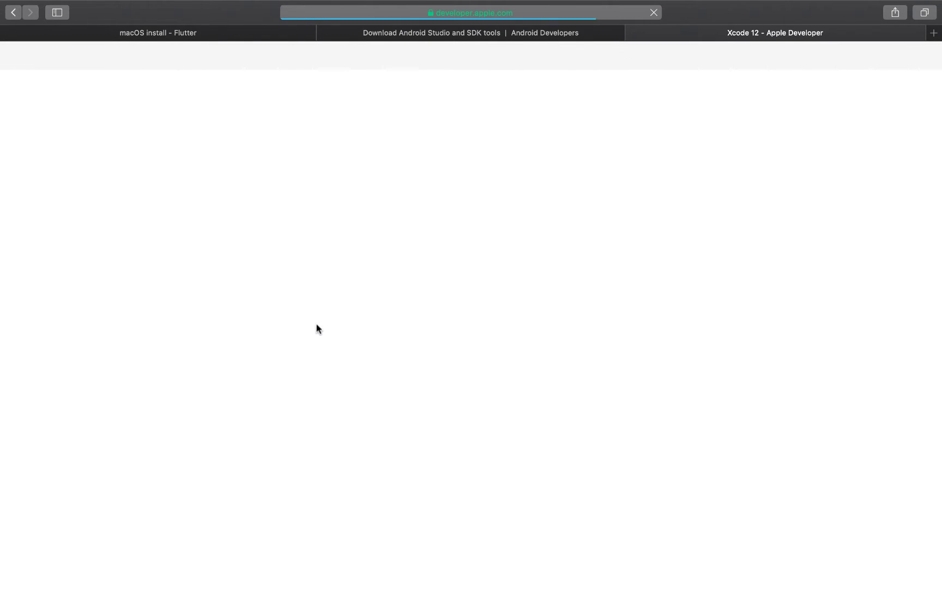
pyautogui.scroll(-10, 500, 323)
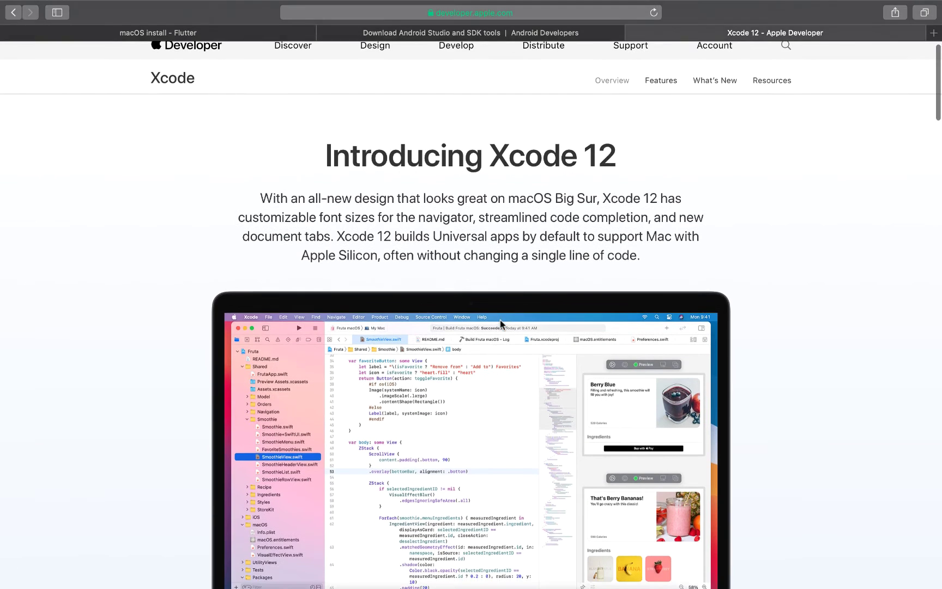
pyautogui.scroll(-20, 500, 320)
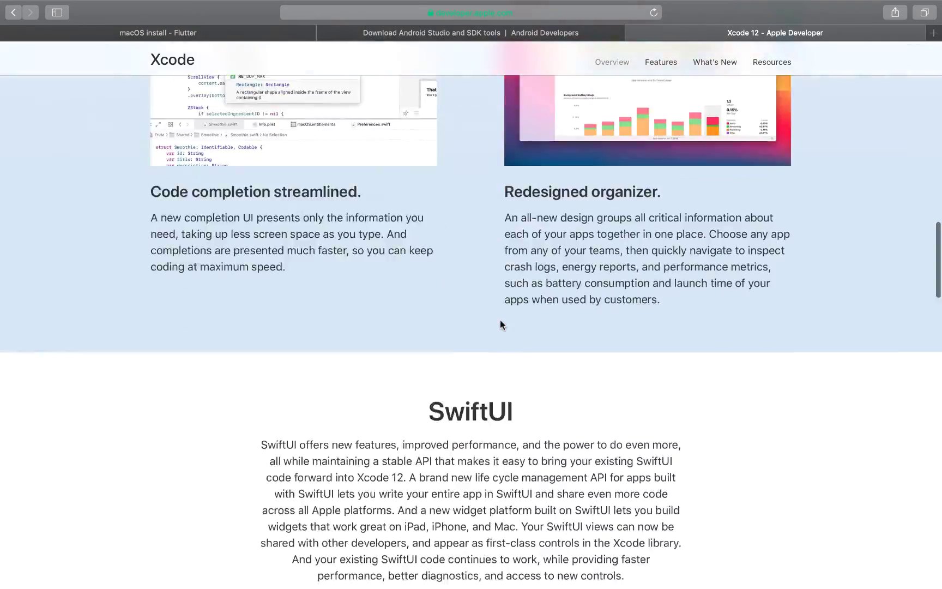
pyautogui.scroll(20, 500, 320)
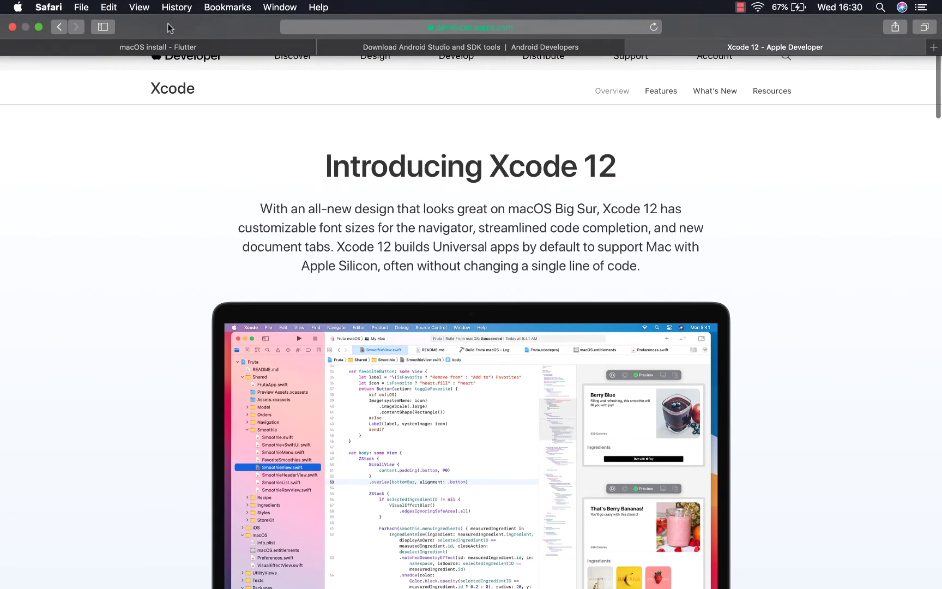
# Minimize the browser, switch to Terminal, and reposition and widen its window to 123 columns.
pyautogui.click(25, 26)
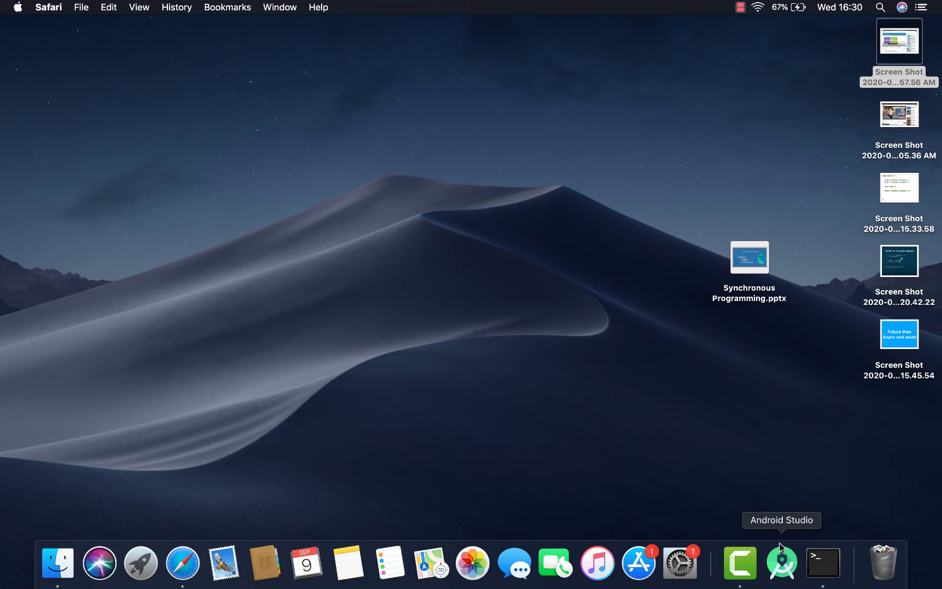
pyautogui.moveTo(766, 252)
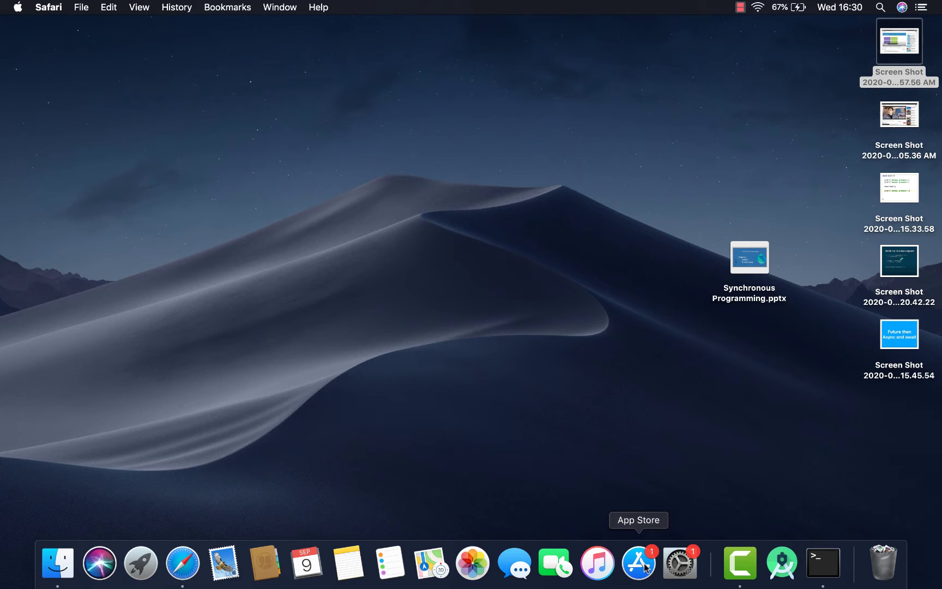
pyautogui.click(822, 564)
pyautogui.moveTo(616, 136); pyautogui.dragTo(450, 60)
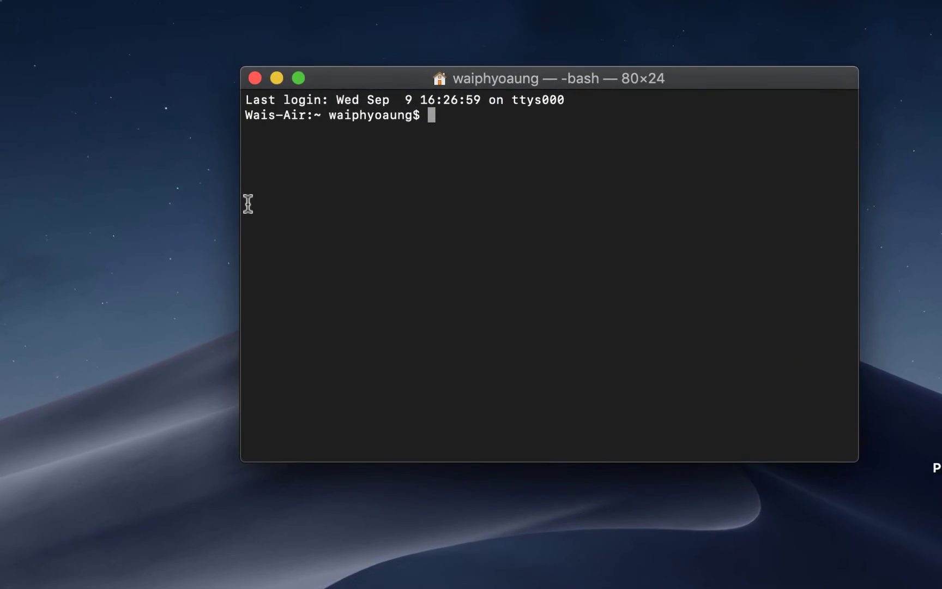
pyautogui.moveTo(295, 139); pyautogui.dragTo(240, 138)
pyautogui.moveTo(149, 203); pyautogui.dragTo(28, 189)
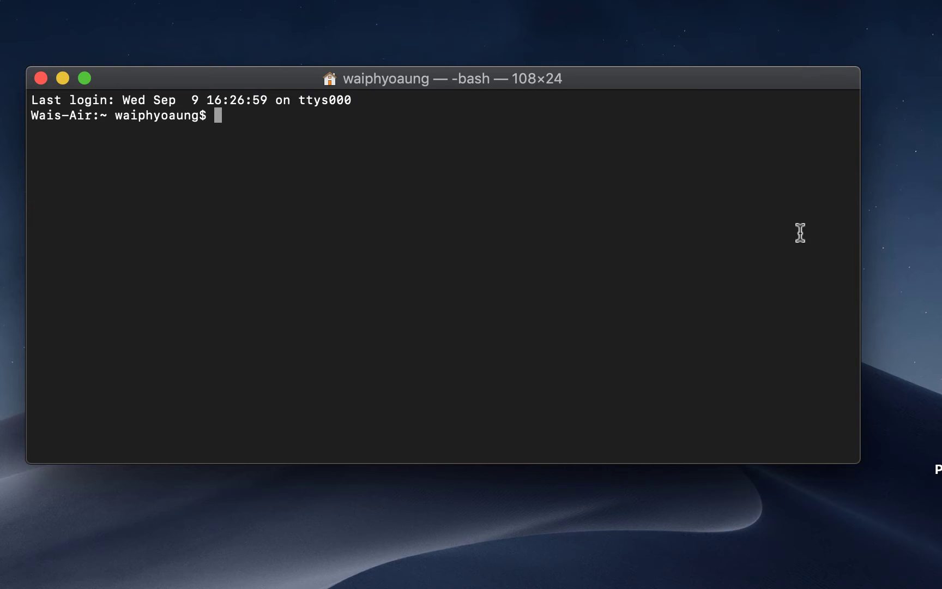
pyautogui.moveTo(858, 225); pyautogui.dragTo(941, 226)
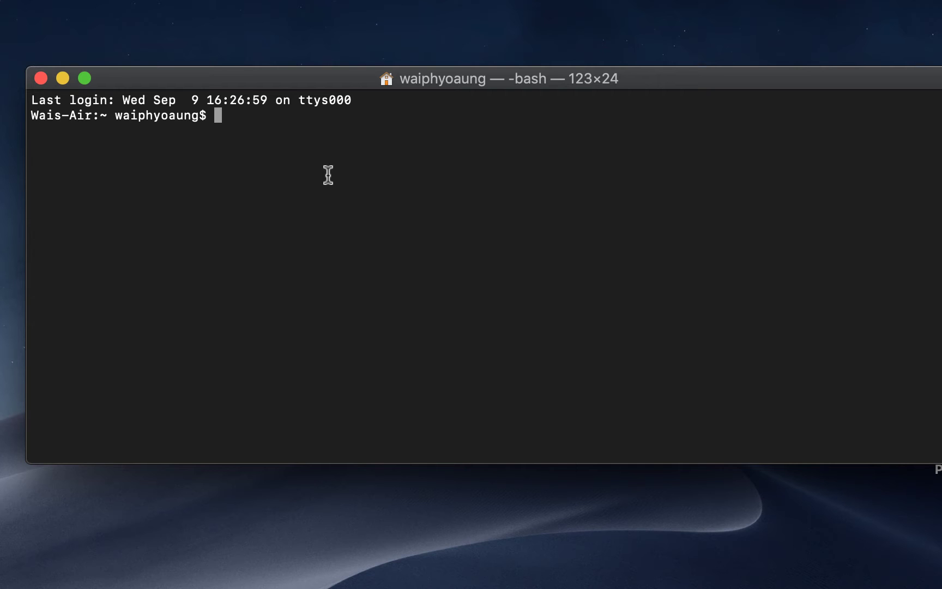
# Run the flutter command in the shell to check whether it is available.
pyautogui.write('flutter')
pyautogui.press('Return')
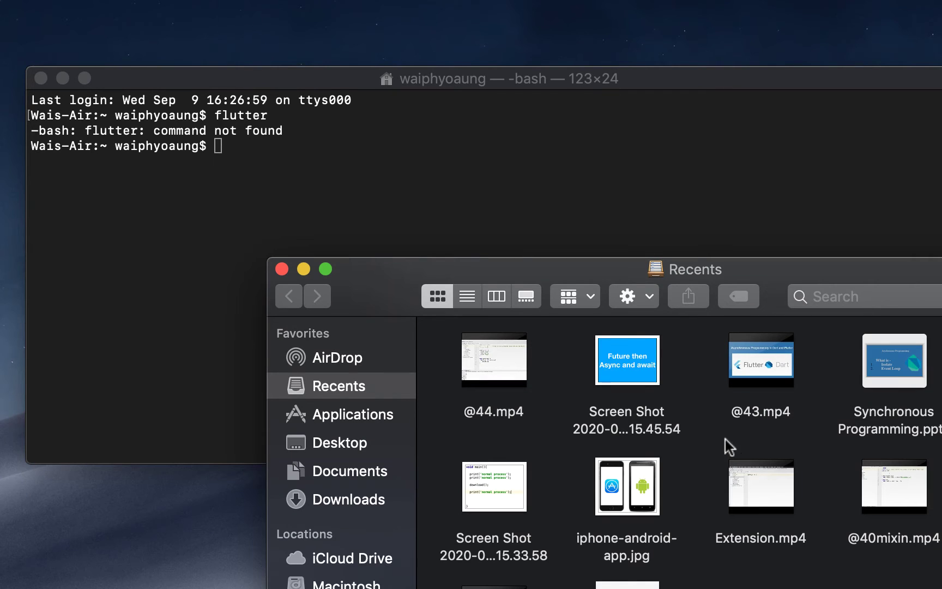
# Switch to Finder, open the flutter folder in Downloads, inspect its bin folder and return to the flutter folder.
pyautogui.click(382, 502)
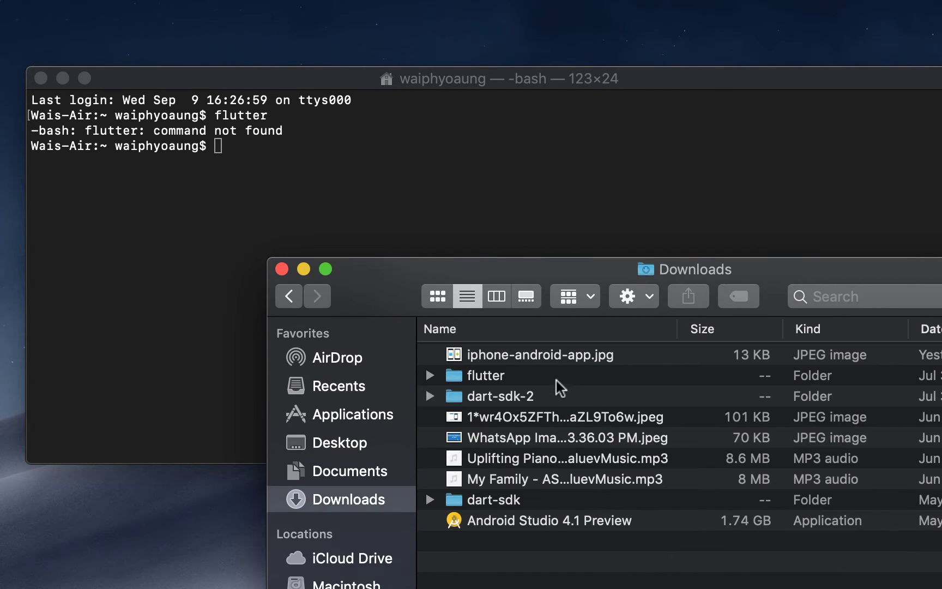
pyautogui.doubleClick(549, 372)
pyautogui.doubleClick(524, 399)
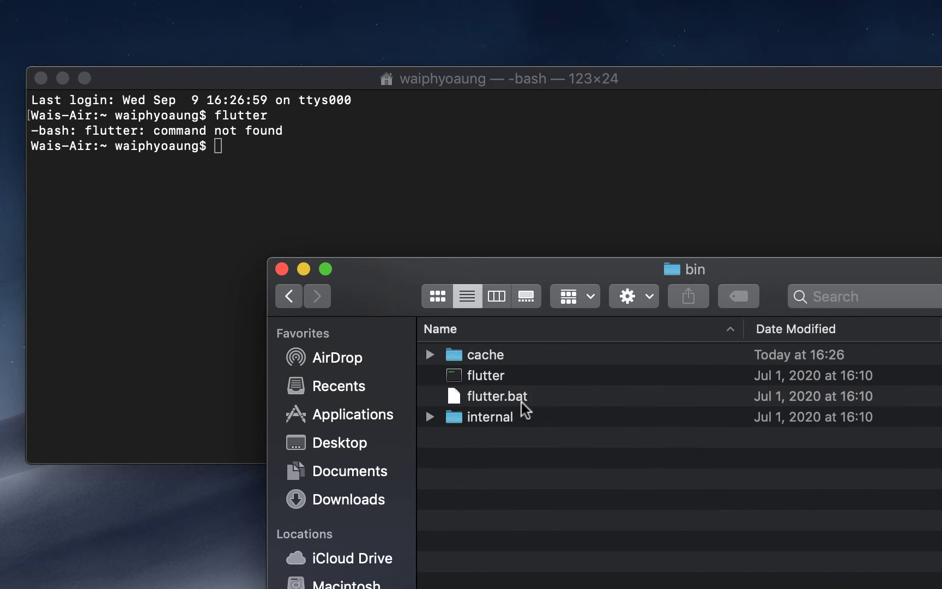
pyautogui.click(290, 299)
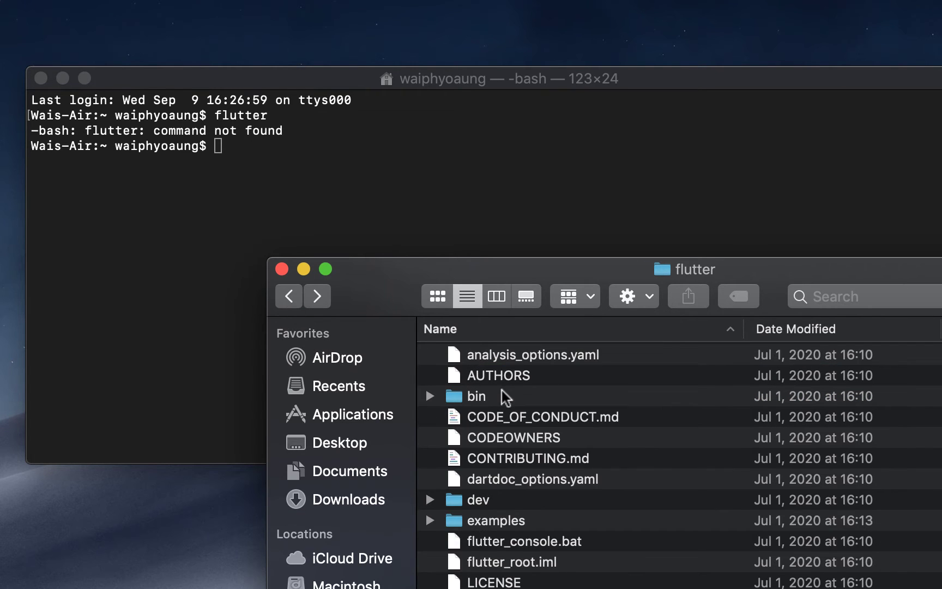
# Move the Finder window lower to uncover Terminal, and begin the shell command export PATH="$PATH: without running it.
pyautogui.moveTo(564, 271); pyautogui.dragTo(461, 442)
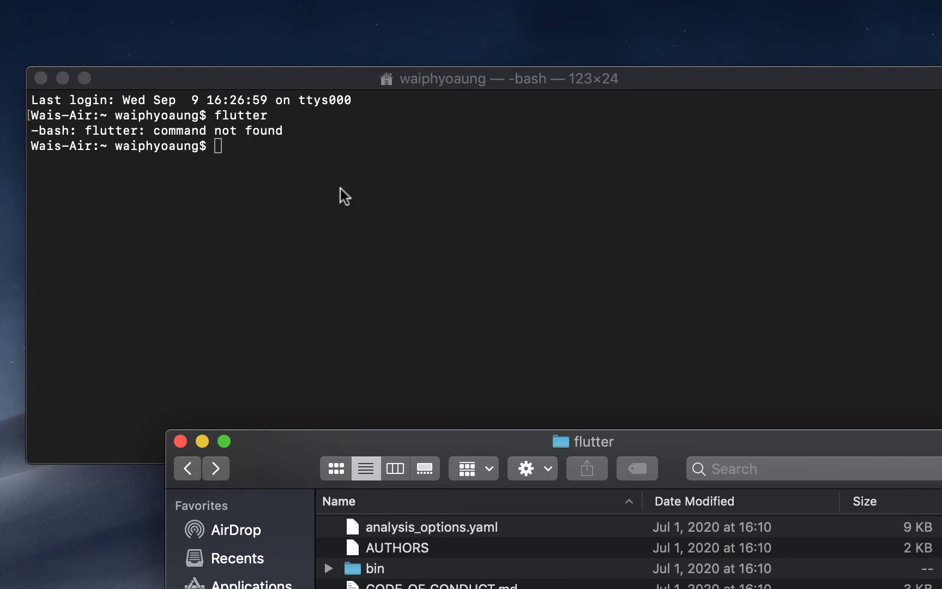
pyautogui.click(337, 178)
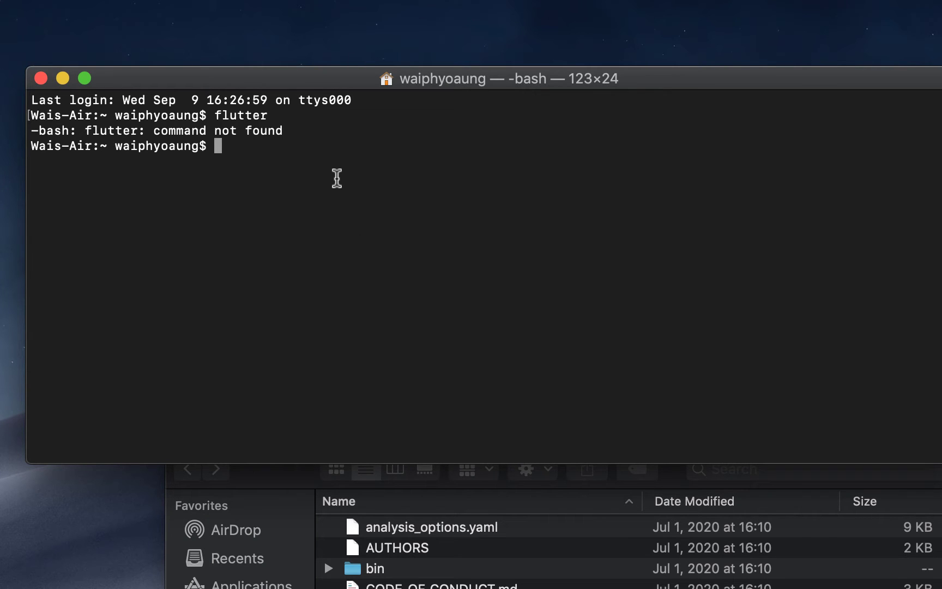
pyautogui.write('export')
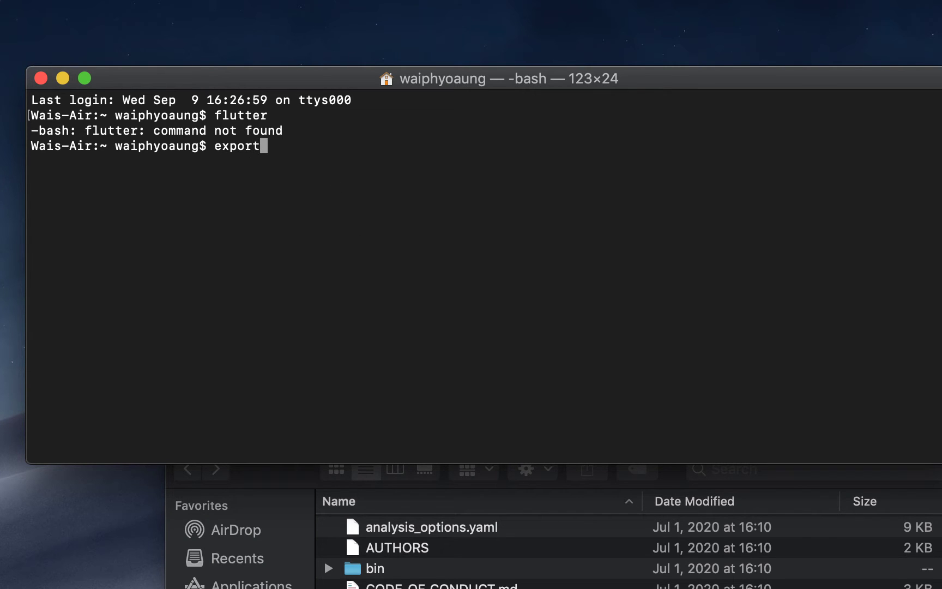
pyautogui.write(' PATH')
pyautogui.press('BackSpace')
pyautogui.write('=')
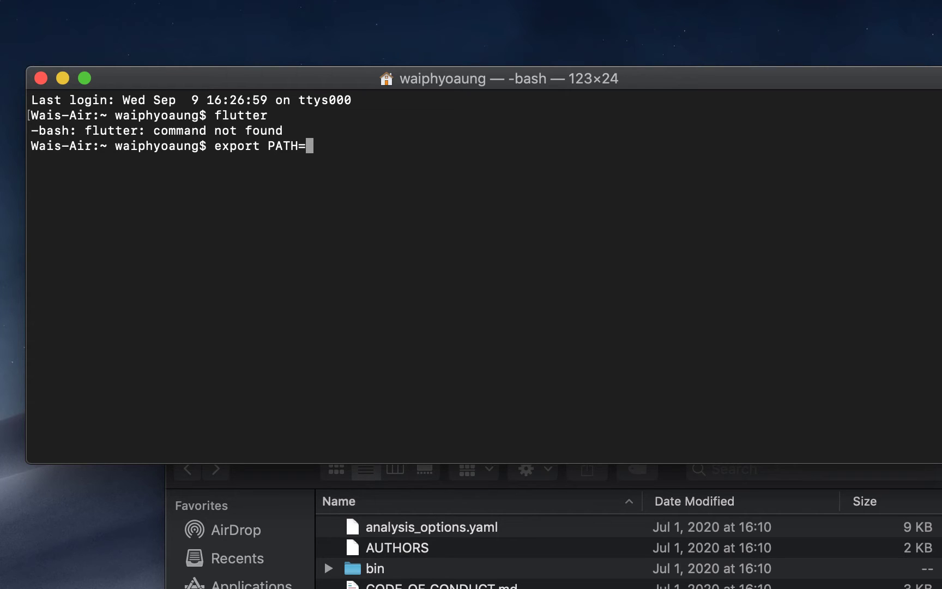
pyautogui.write('"$PATH')
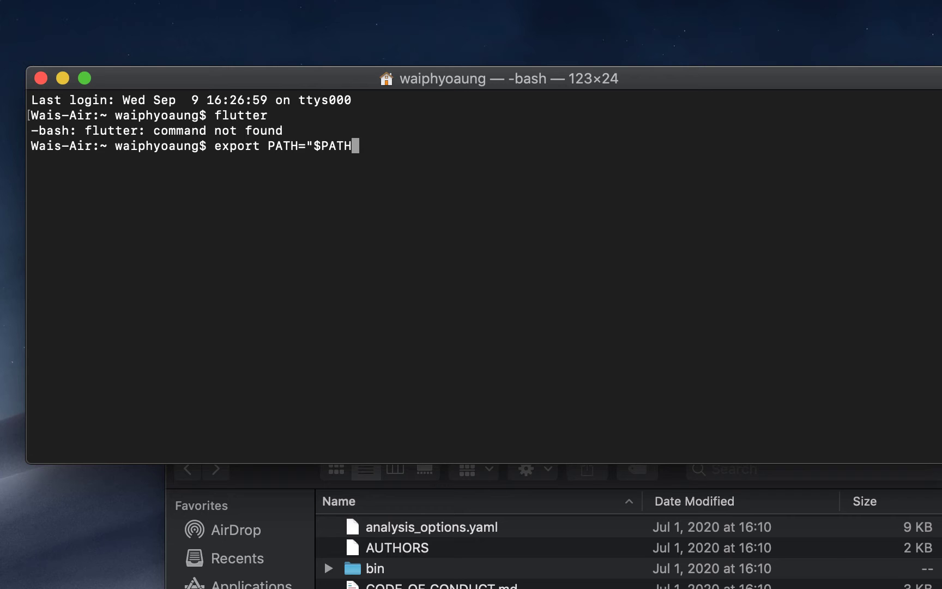
pyautogui.write(':')
pyautogui.doubleClick(333, 145)
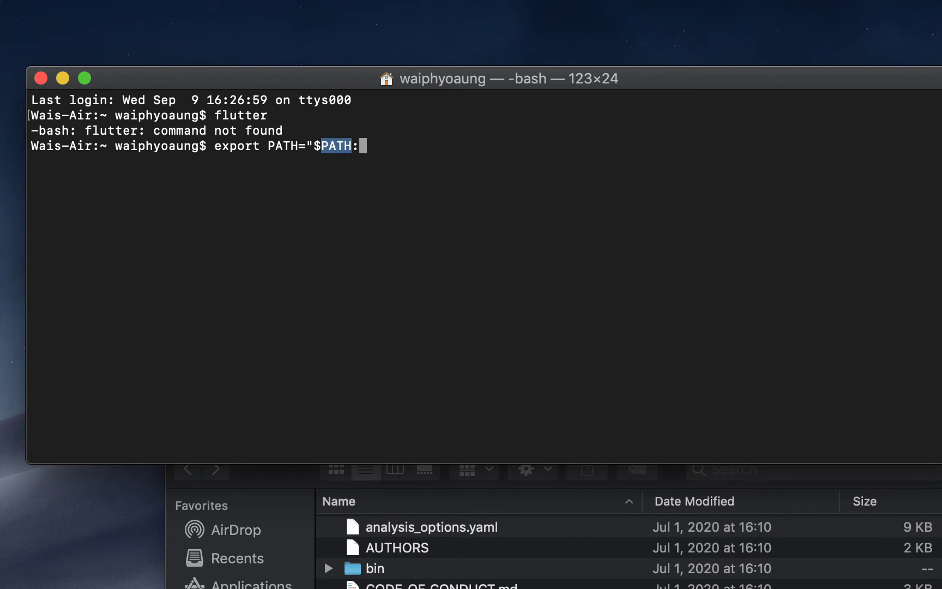
# Append the path of the bin folder inside Downloads/flutter to the export command, close the quotation and run it.
pyautogui.click(324, 558)
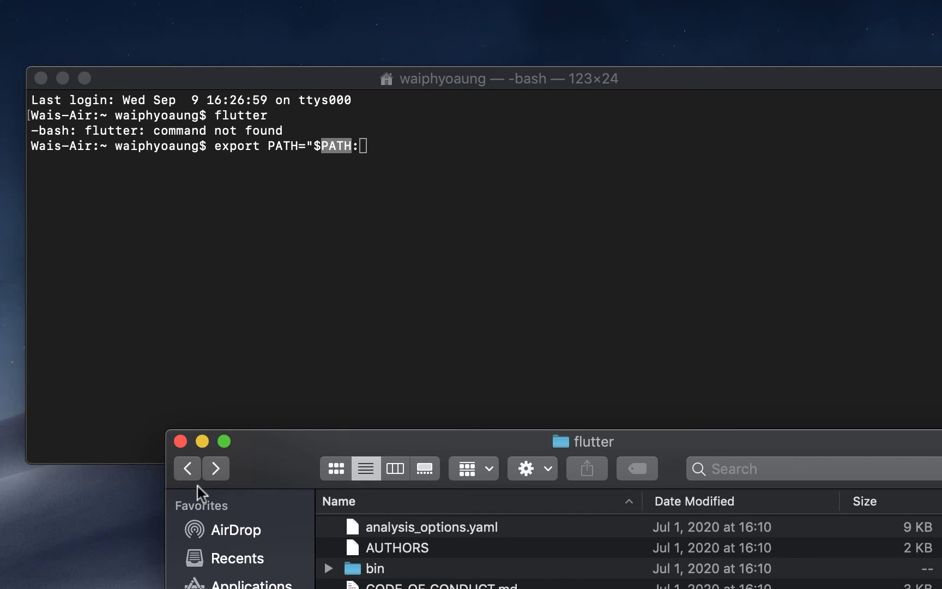
pyautogui.click(394, 572)
pyautogui.moveTo(394, 572); pyautogui.dragTo(398, 521)
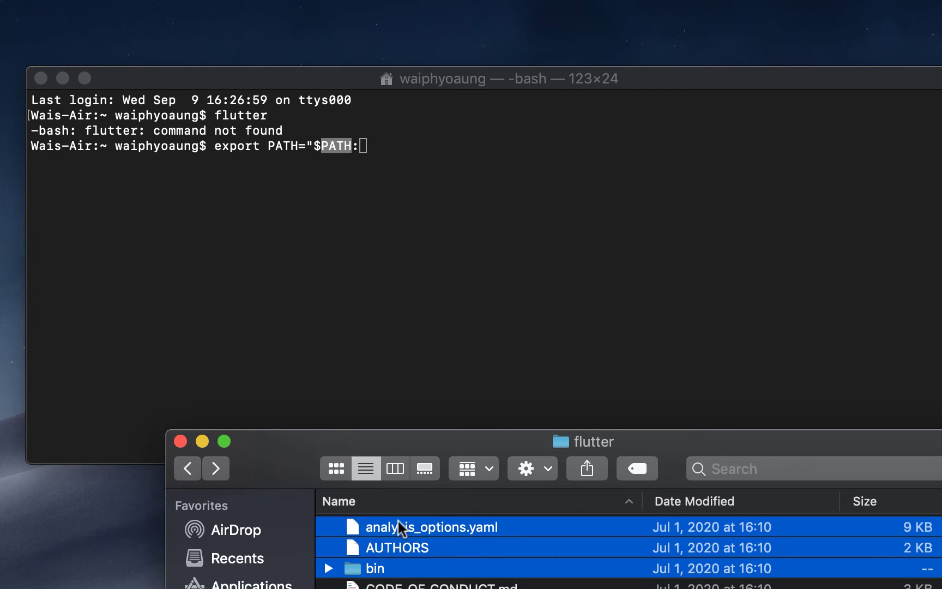
pyautogui.click(400, 570)
pyautogui.moveTo(401, 569); pyautogui.dragTo(494, 215)
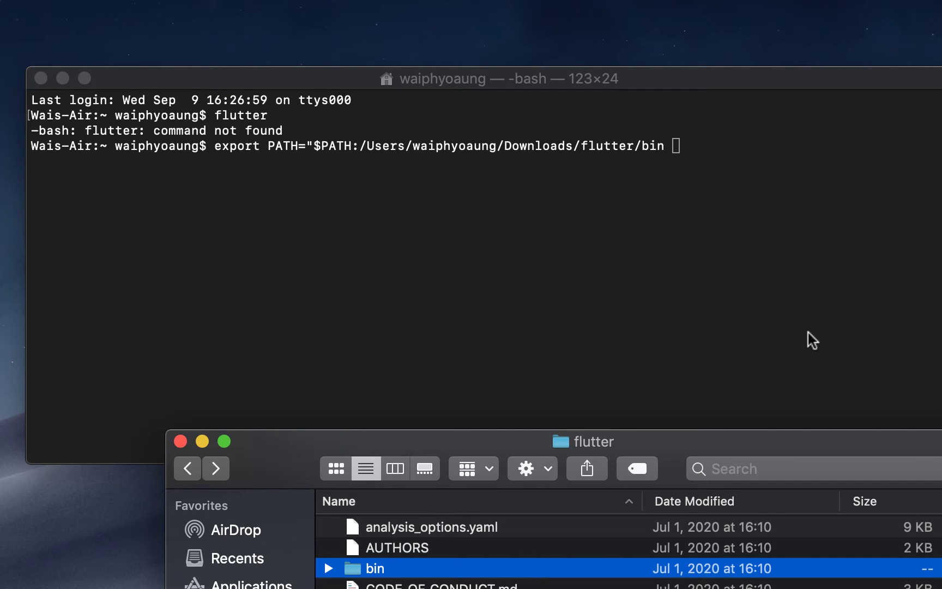
pyautogui.click(801, 231)
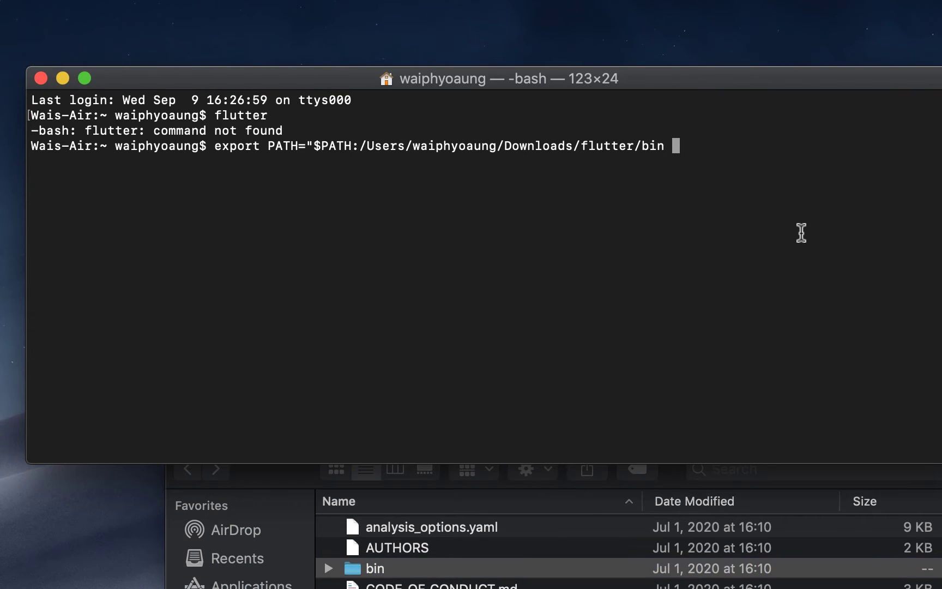
pyautogui.press('BackSpace')
pyautogui.write('"')
pyautogui.press('Return')
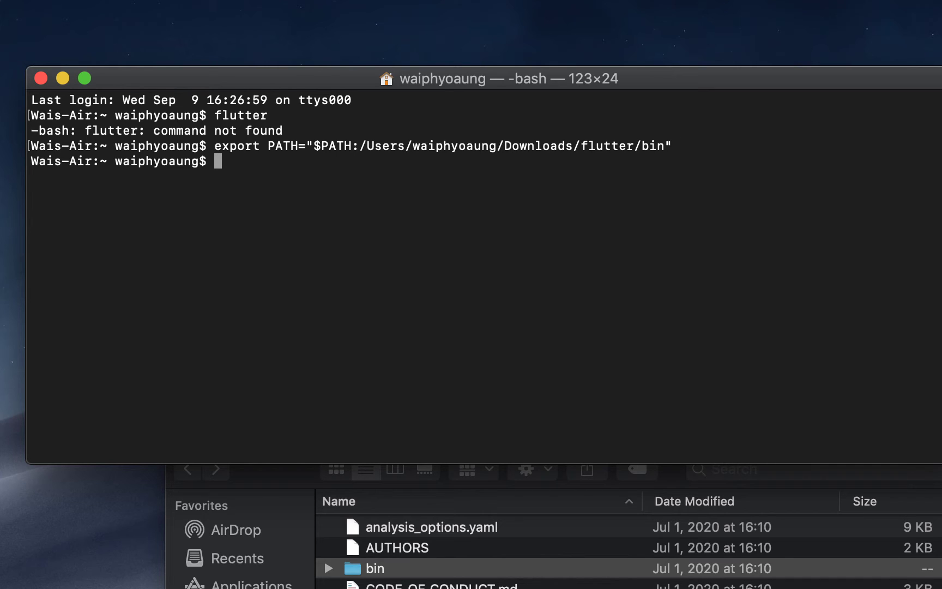
# Try to query the Flutter version in the shell with flutter --verison.
pyautogui.write('flutter ')
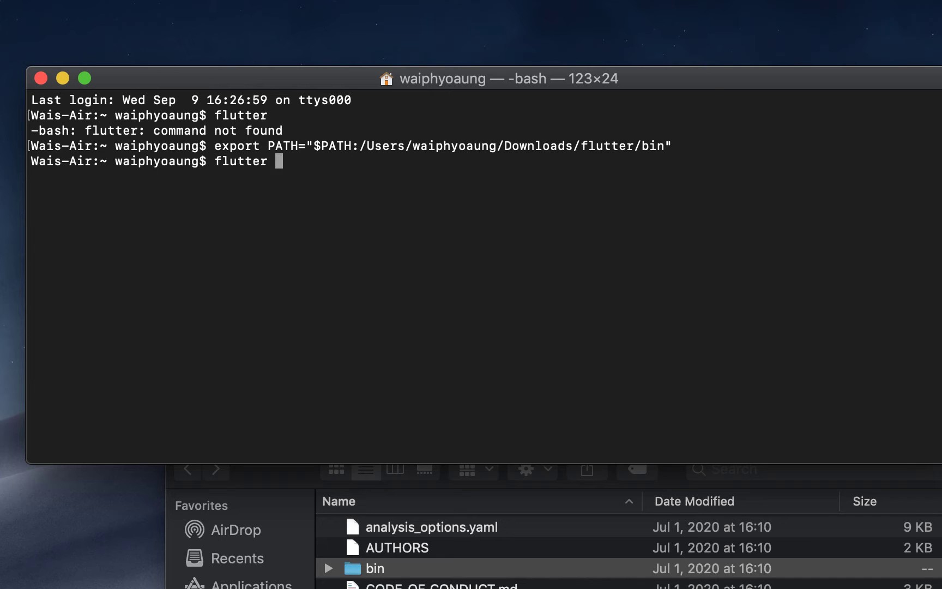
pyautogui.write('-v')
pyautogui.press('BackSpace')
pyautogui.write('-verison')
pyautogui.press('Return')
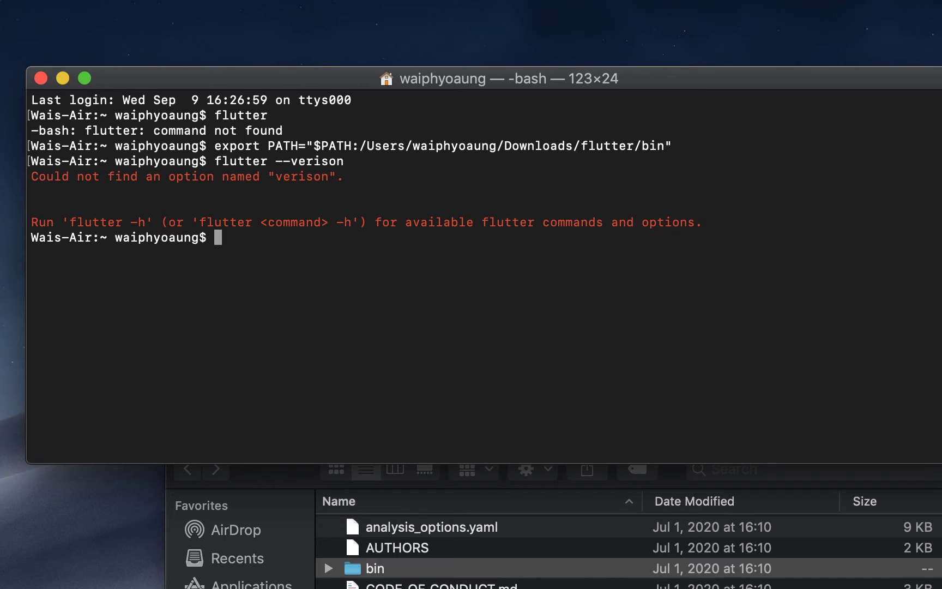
# Correct the recalled command to flutter --version, run it, and highlight the version number and channel in its output.
pyautogui.press('Up')
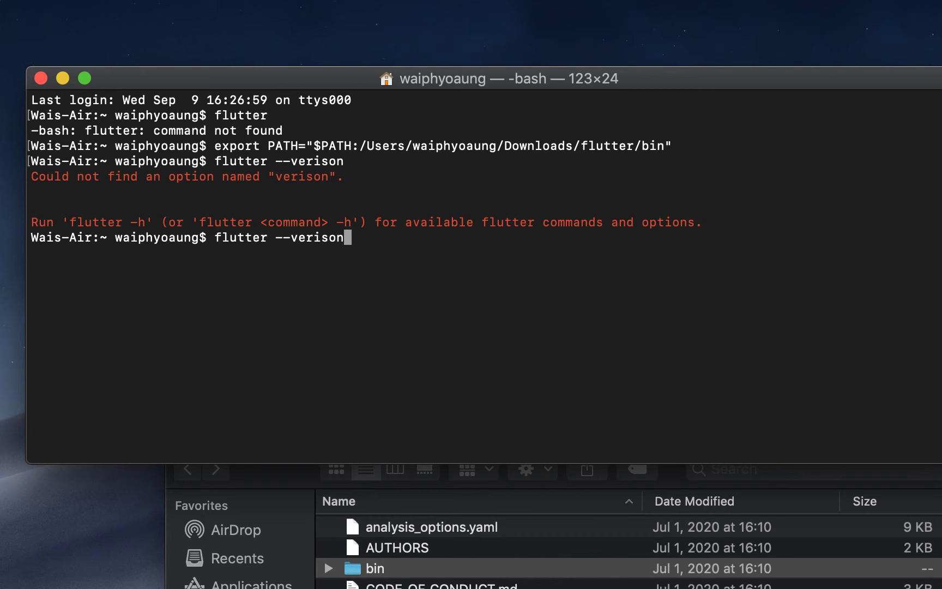
pyautogui.press('BackSpace')
pyautogui.press('BackSpace')
pyautogui.press('BackSpace')
pyautogui.press('BackSpace')
pyautogui.write('sion')
pyautogui.press('Return')
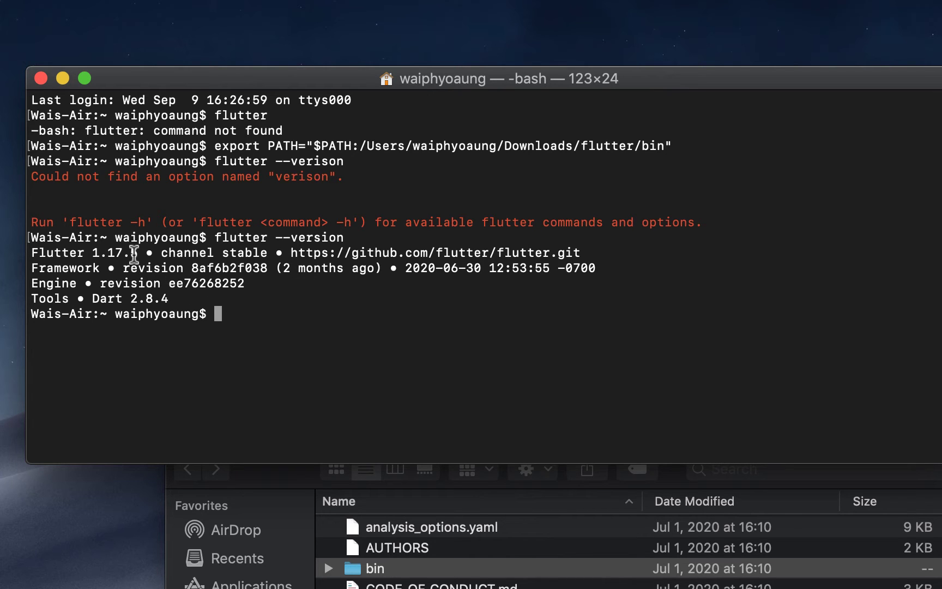
pyautogui.moveTo(134, 253); pyautogui.dragTo(85, 253)
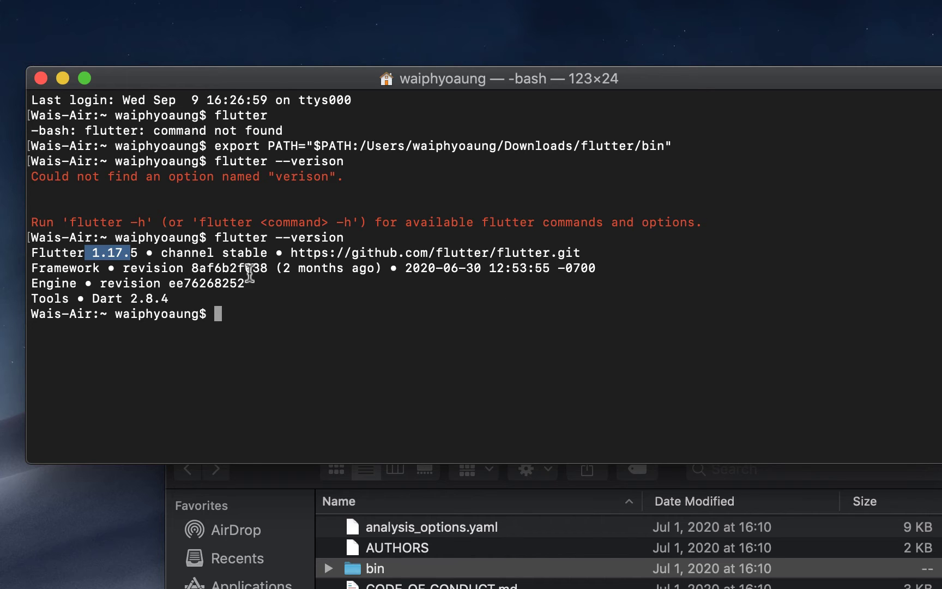
pyautogui.click(287, 315)
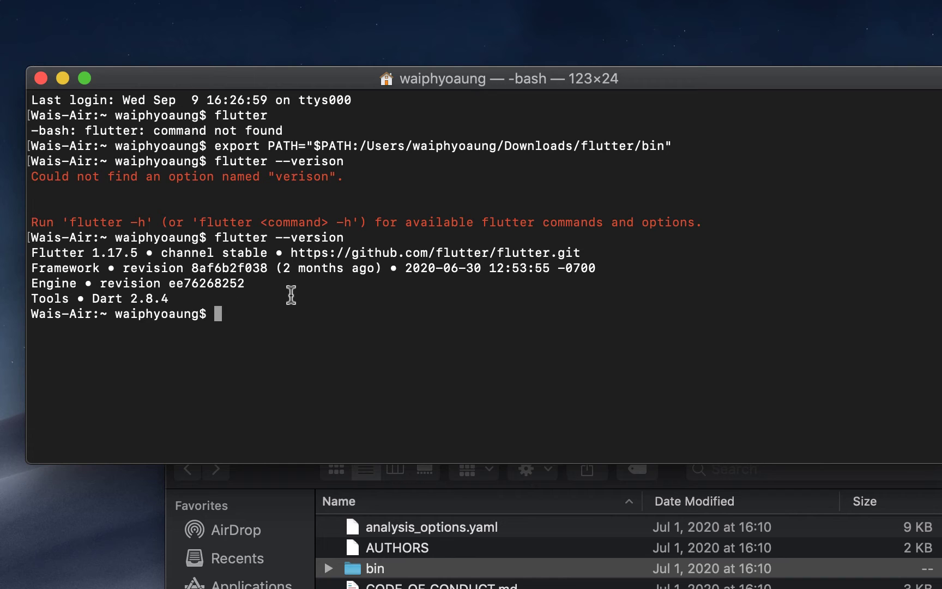
pyautogui.doubleClick(249, 247)
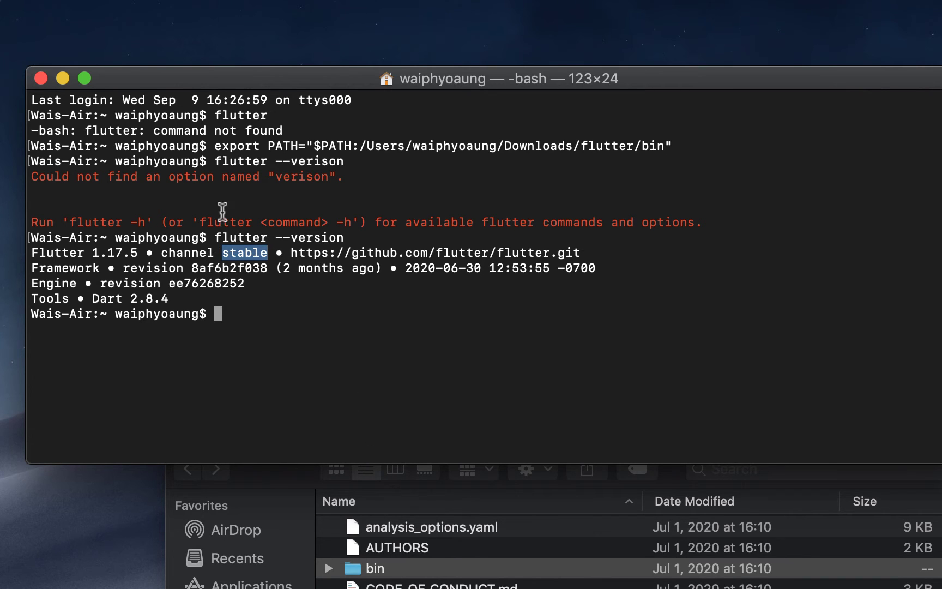
# Close the Terminal and Finder windows and launch Android Studio.
pyautogui.click(41, 78)
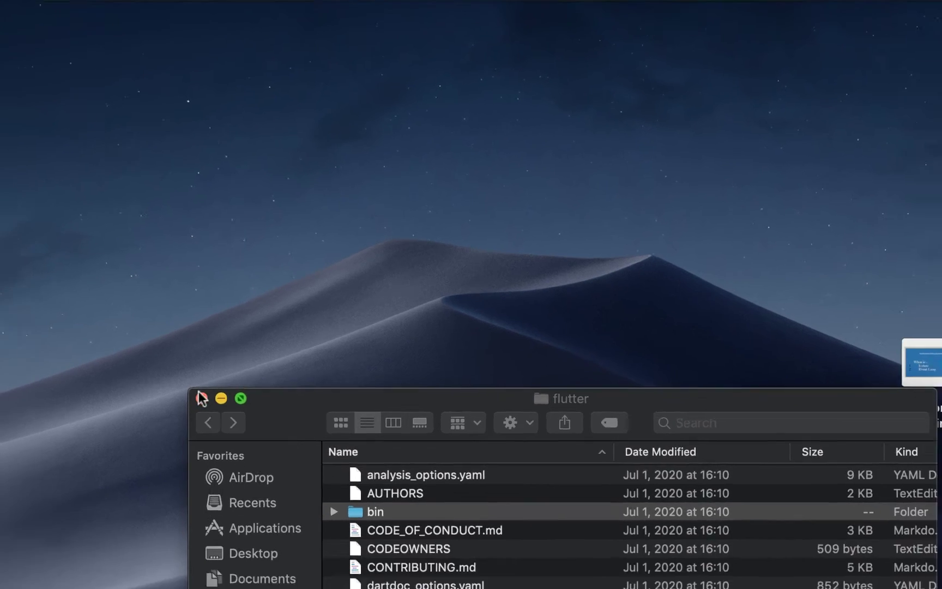
pyautogui.click(202, 398)
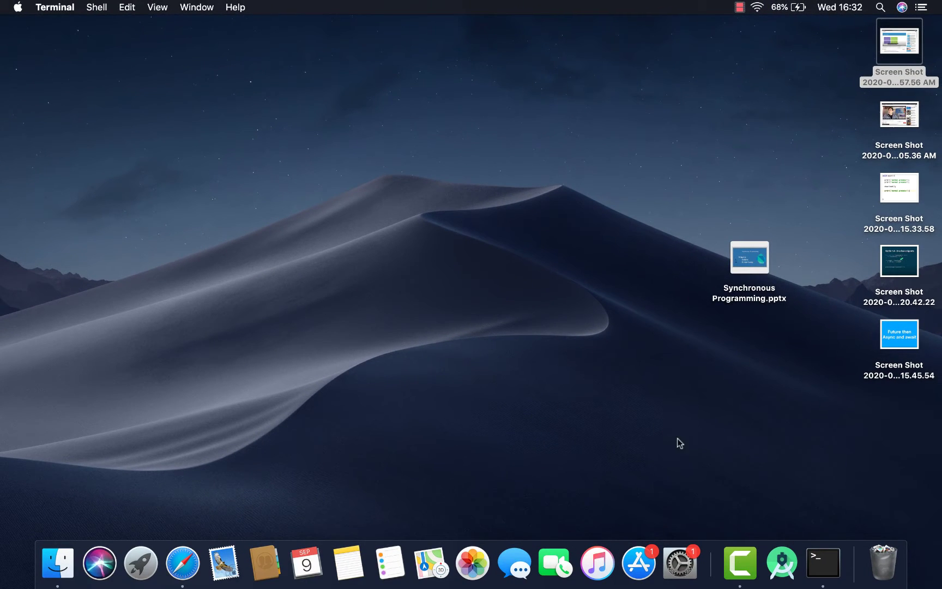
pyautogui.click(784, 564)
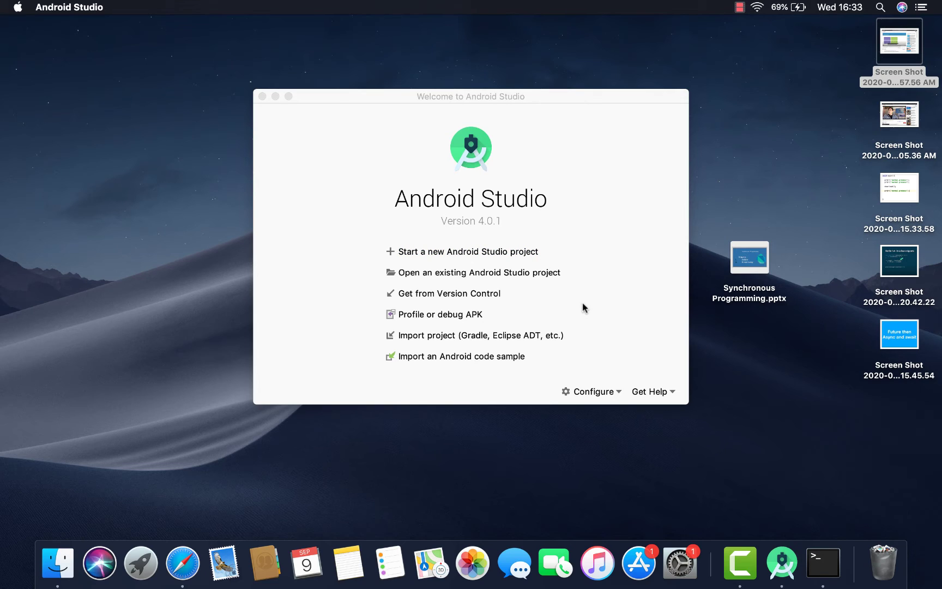
# Search Android Studio's plugin Marketplace for "flutter" and install the Flutter plugin, accepting its installation prompts.
pyautogui.click(604, 392)
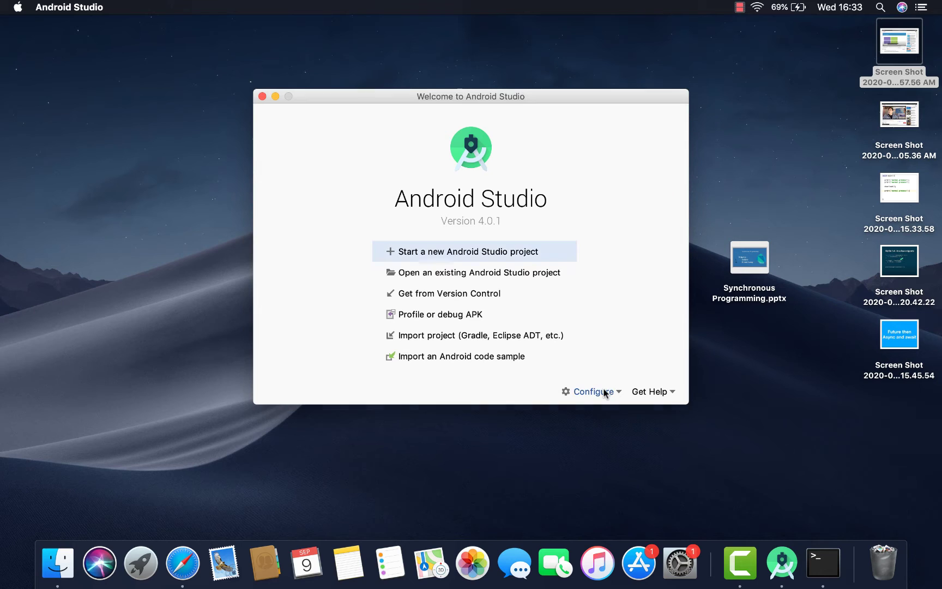
pyautogui.click(604, 391)
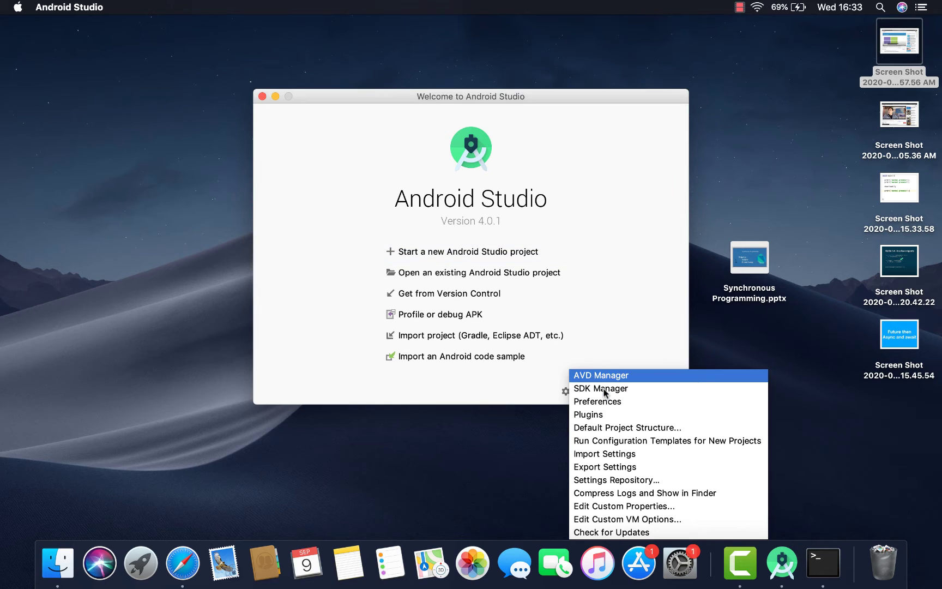
pyautogui.click(601, 416)
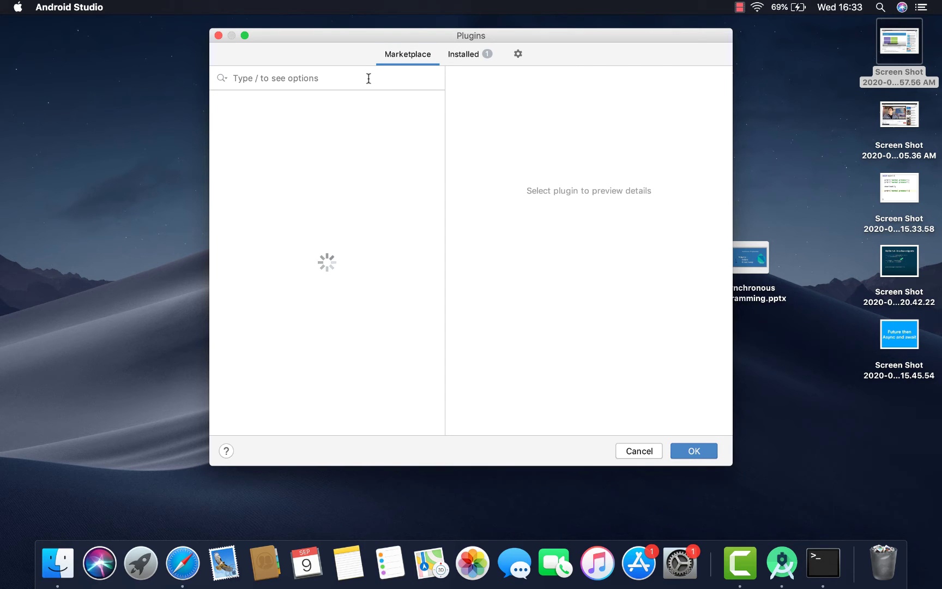
pyautogui.write('flutter')
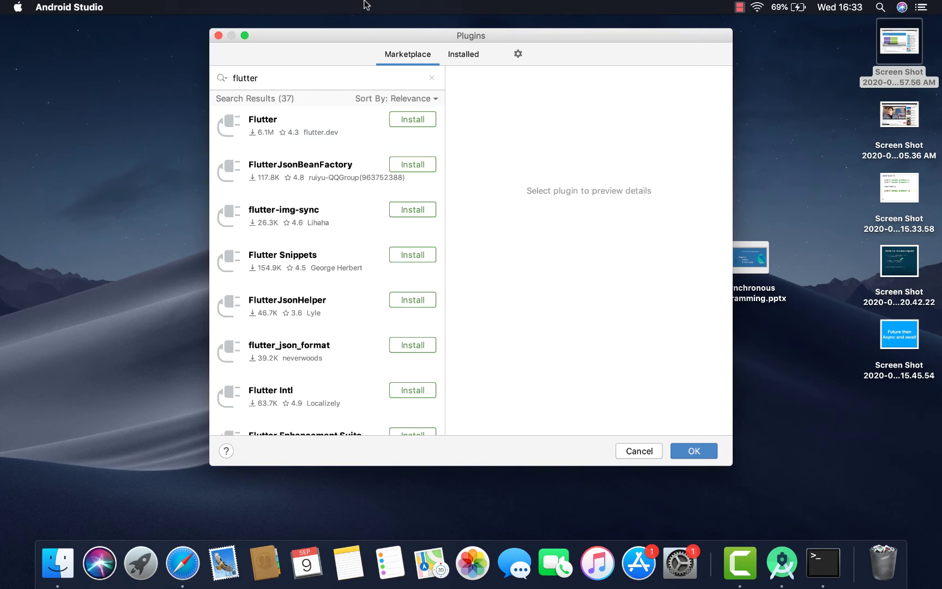
pyautogui.click(362, 122)
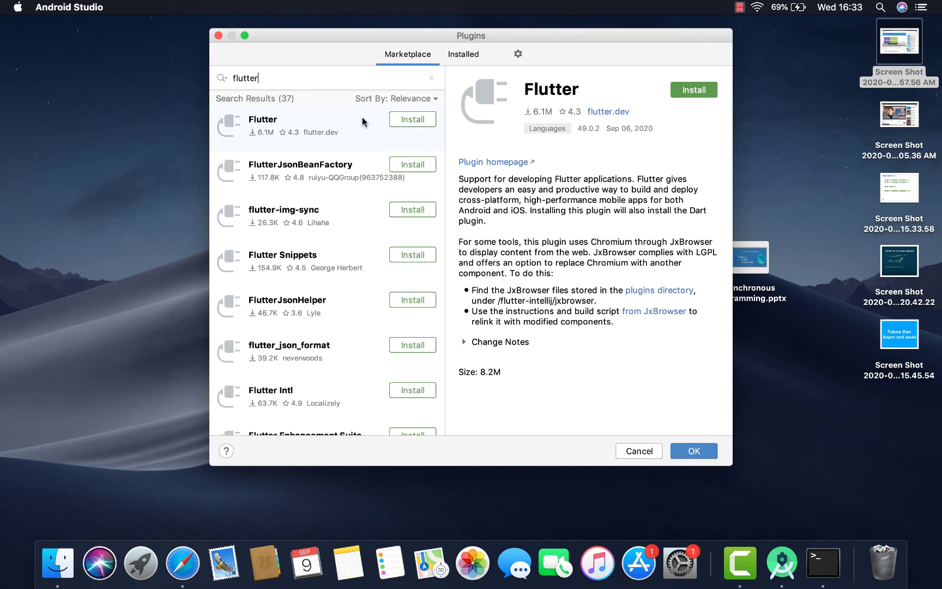
pyautogui.click(416, 120)
pyautogui.click(555, 180)
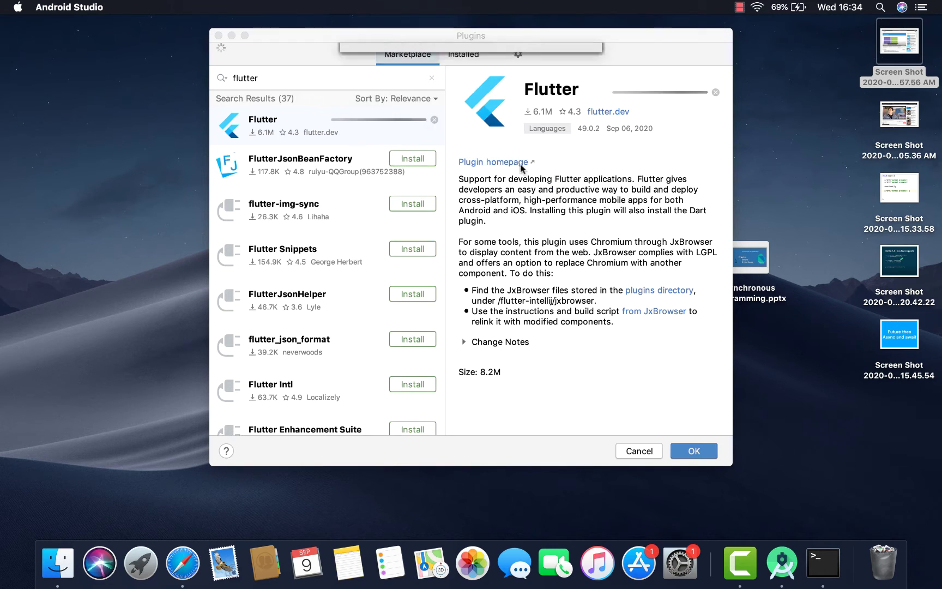
pyautogui.click(554, 113)
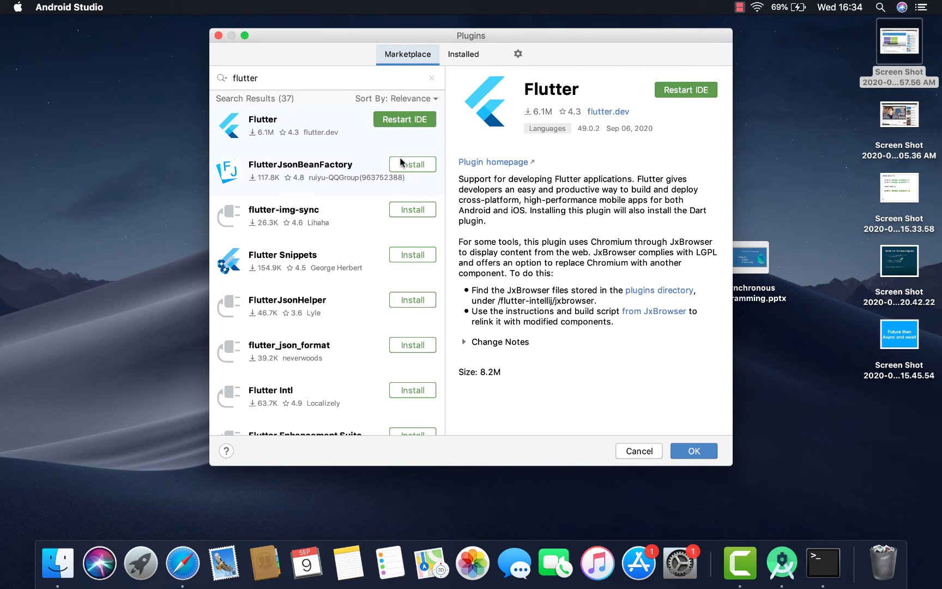
# Install the Flutter Snippets plugin as well and restart Android Studio to apply the plugin changes.
pyautogui.click(420, 260)
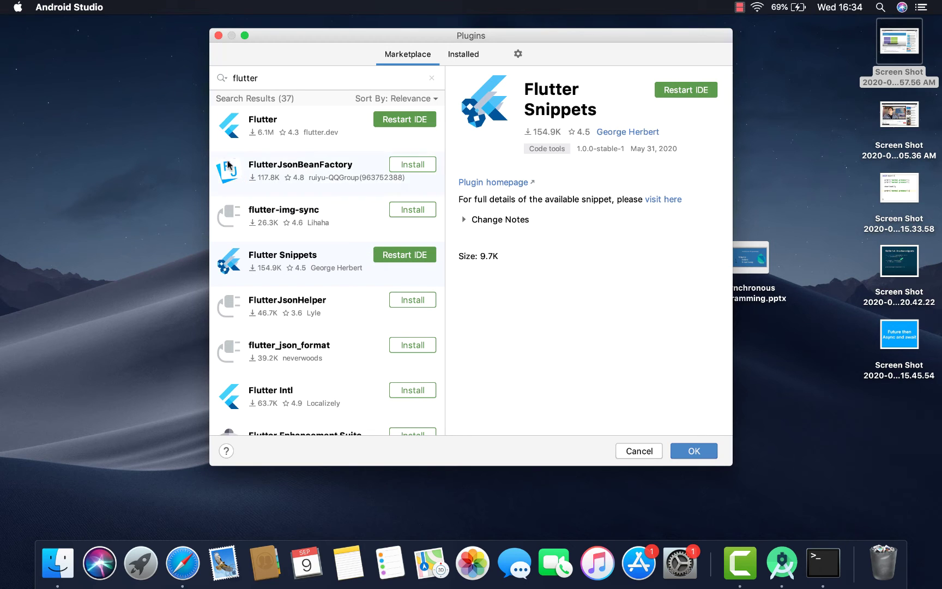
pyautogui.scroll(-5, 318, 309)
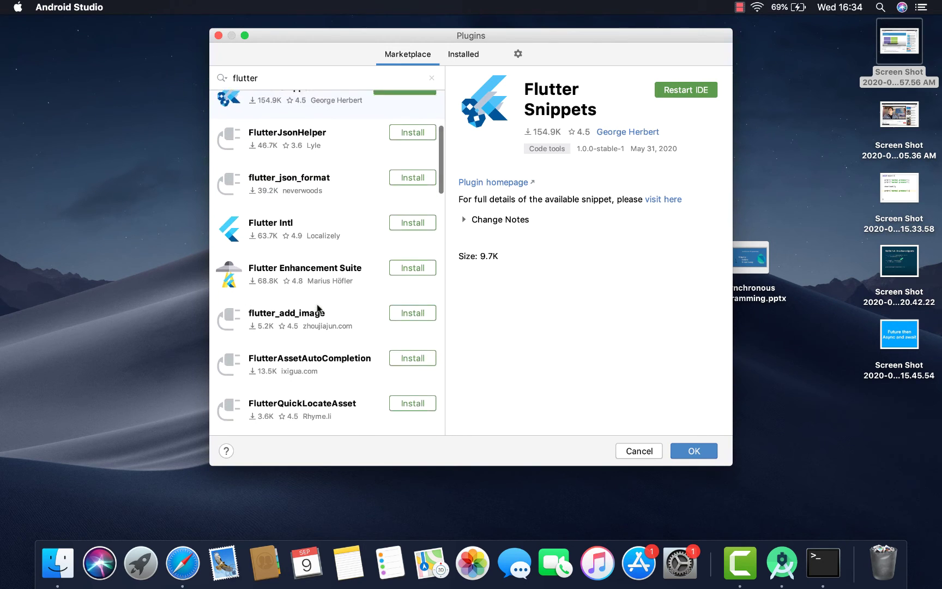
pyautogui.scroll(5, 318, 309)
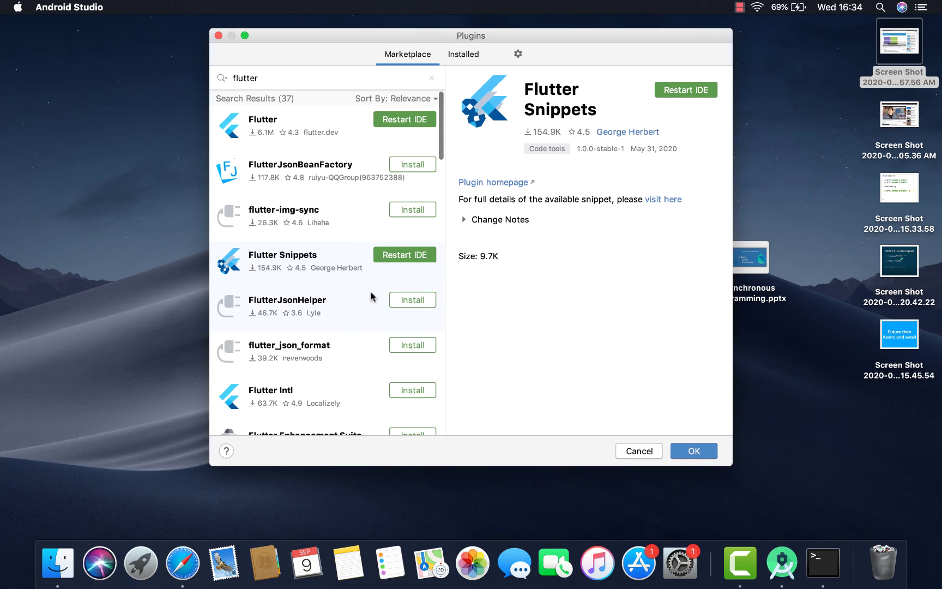
pyautogui.click(692, 90)
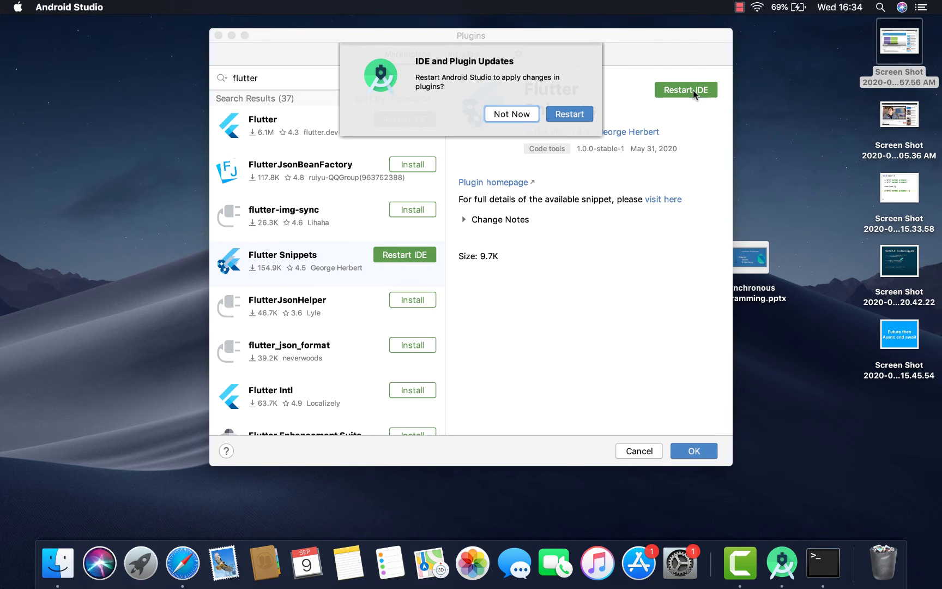
pyautogui.click(571, 115)
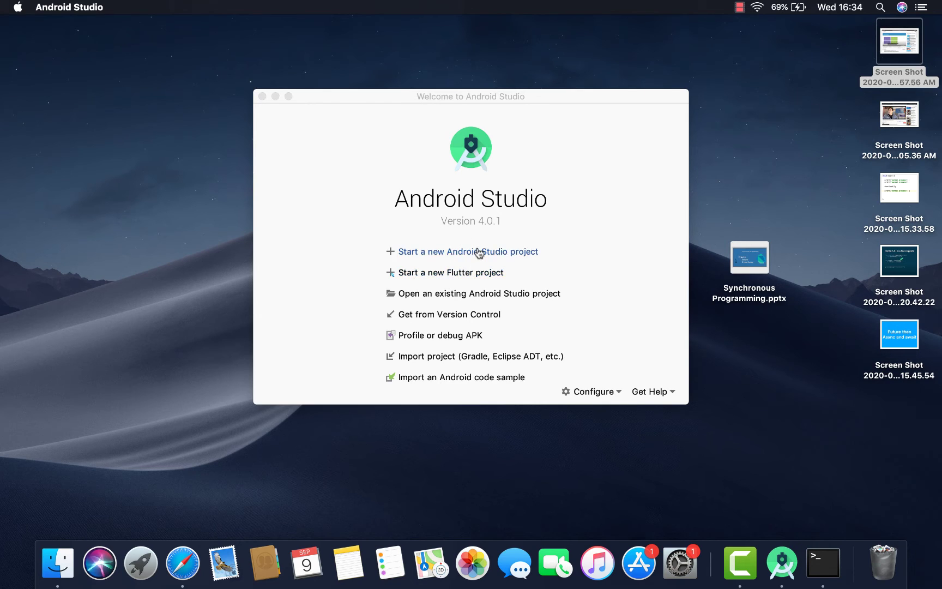
# Start a new Flutter project from the Android Studio welcome window.
pyautogui.click(467, 274)
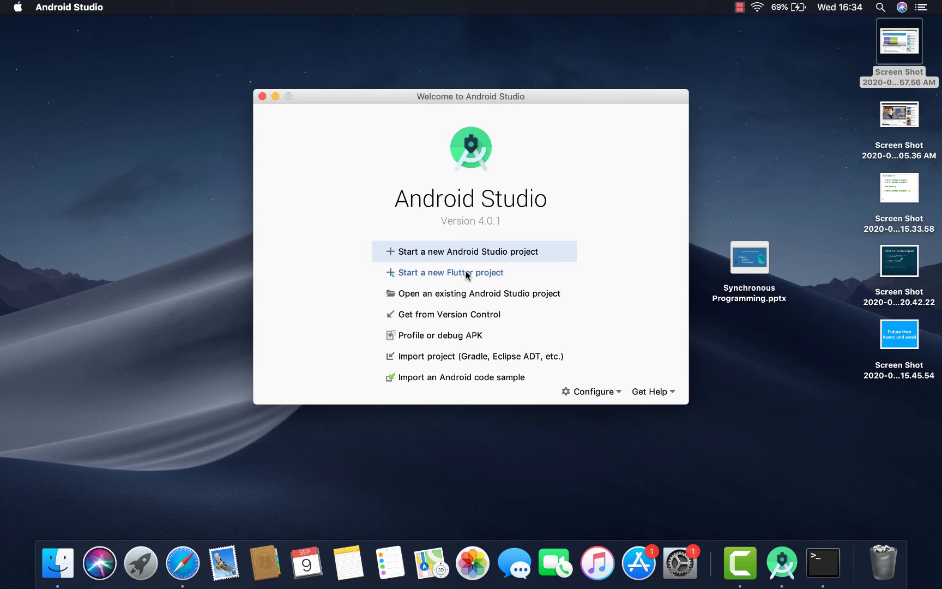
pyautogui.click(467, 271)
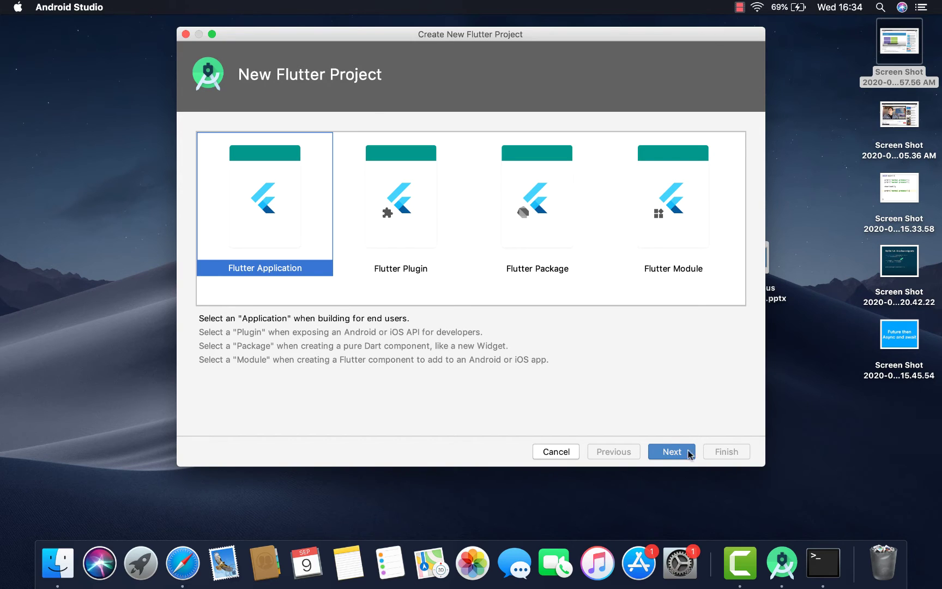
# Choose the Flutter Application project type and set the Flutter SDK path to the flutter folder in Downloads.
pyautogui.click(670, 453)
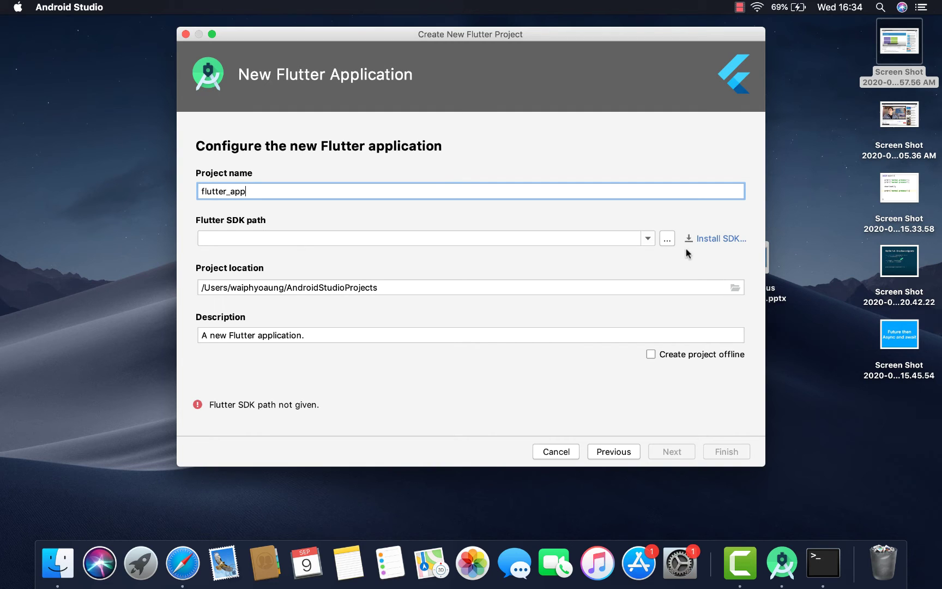
pyautogui.click(667, 240)
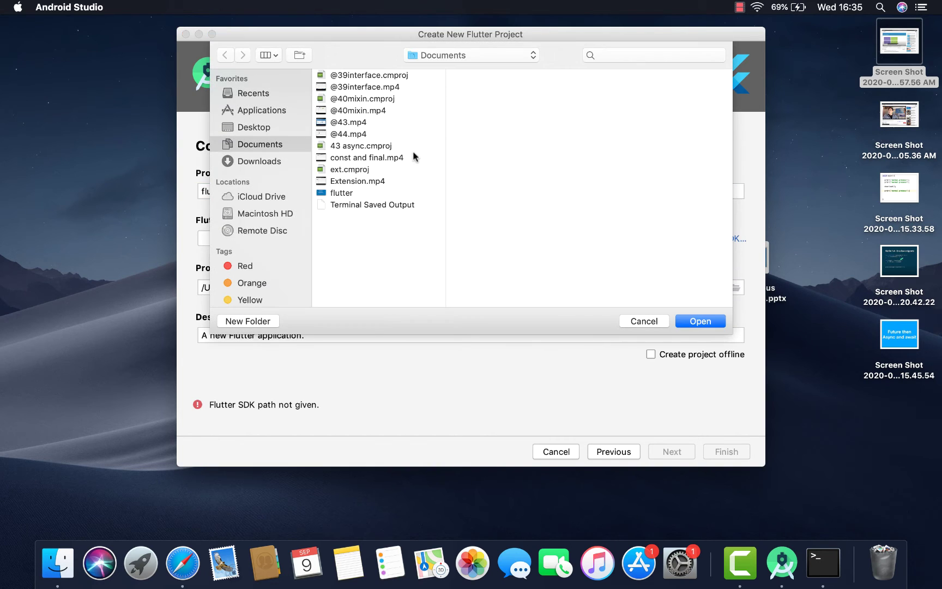
pyautogui.click(268, 163)
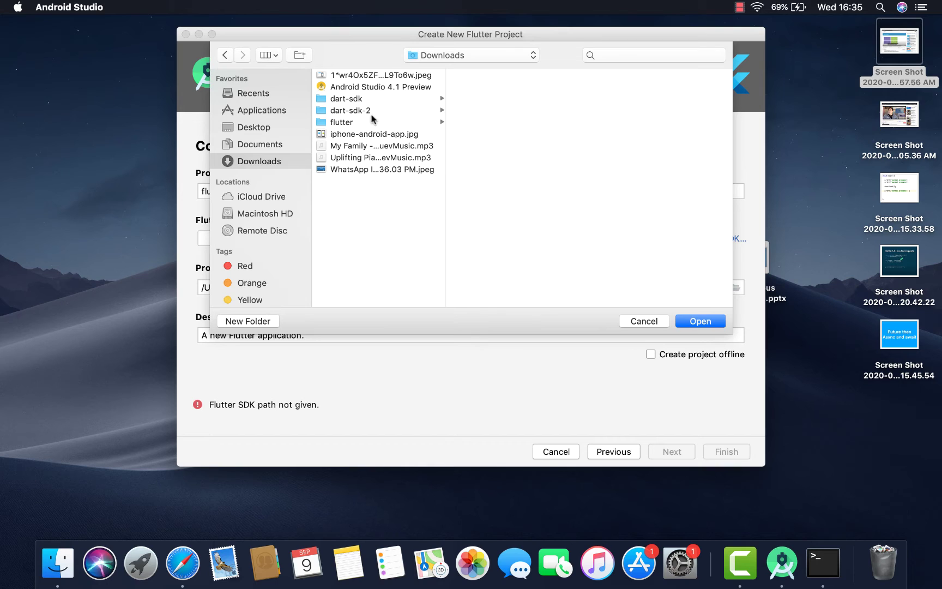
pyautogui.click(363, 121)
pyautogui.press('Escape')
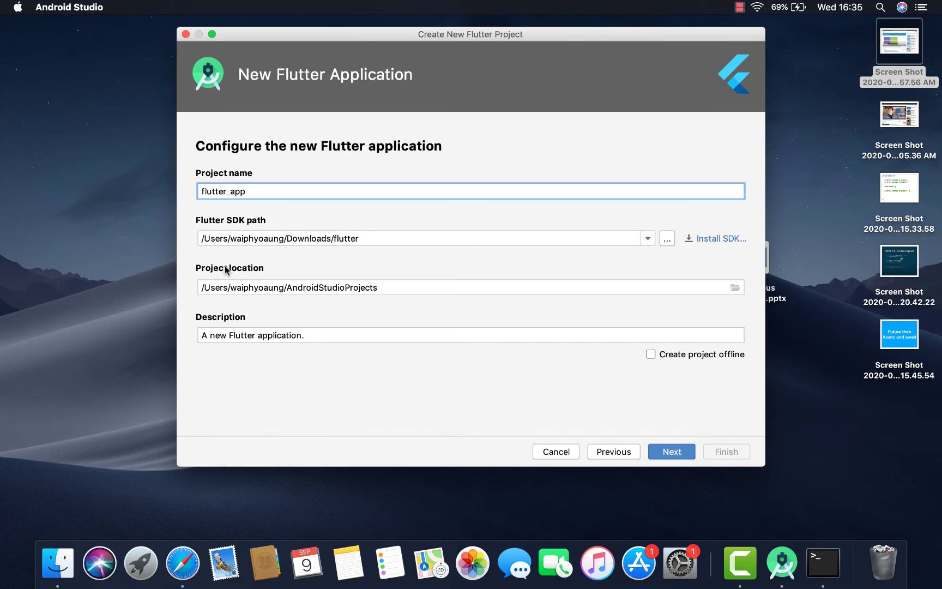
# Name the project first_project and create it with the default location, package name and platform language options.
pyautogui.click(322, 287)
pyautogui.doubleClick(322, 286)
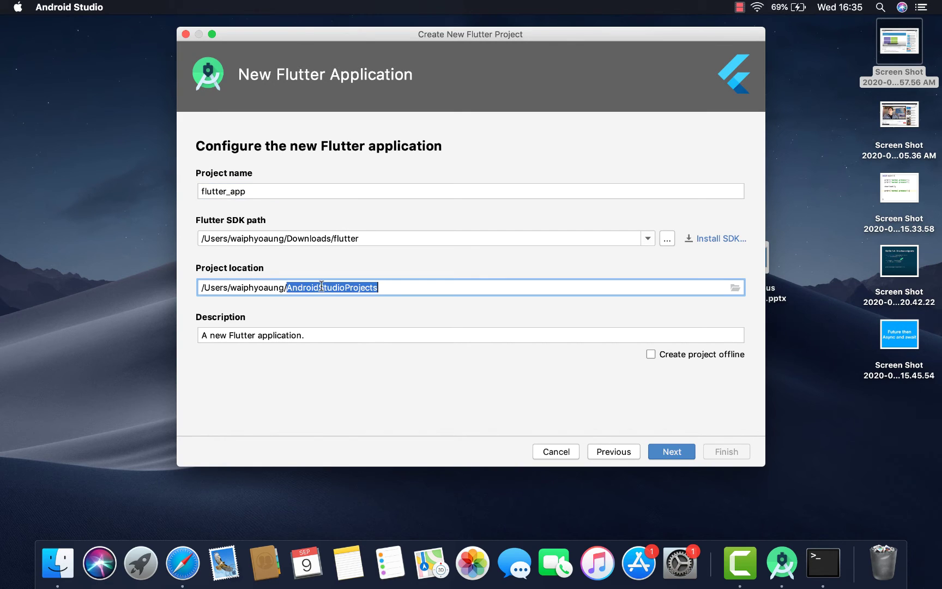
pyautogui.click(364, 288)
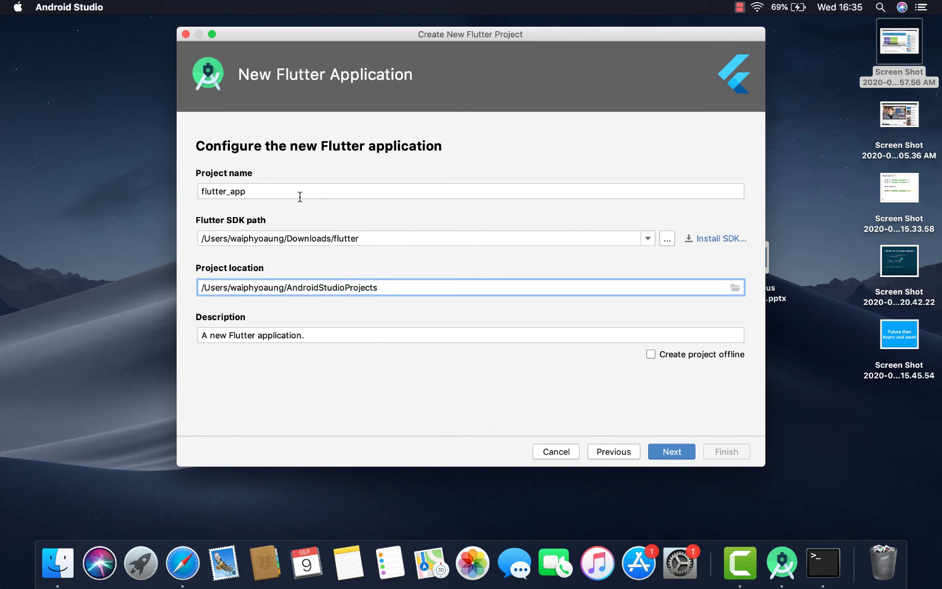
pyautogui.moveTo(256, 193); pyautogui.dragTo(188, 184)
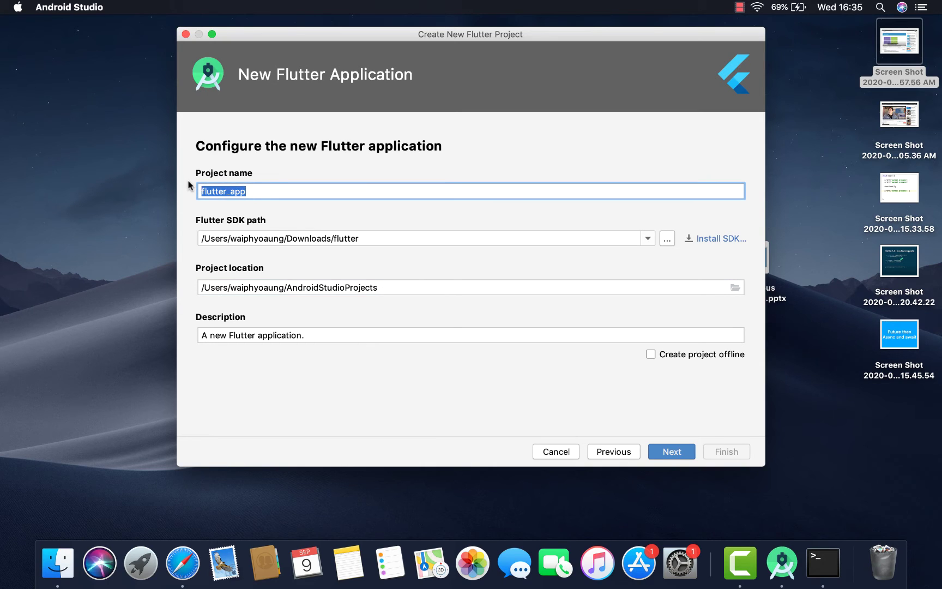
pyautogui.write('flirst_project')
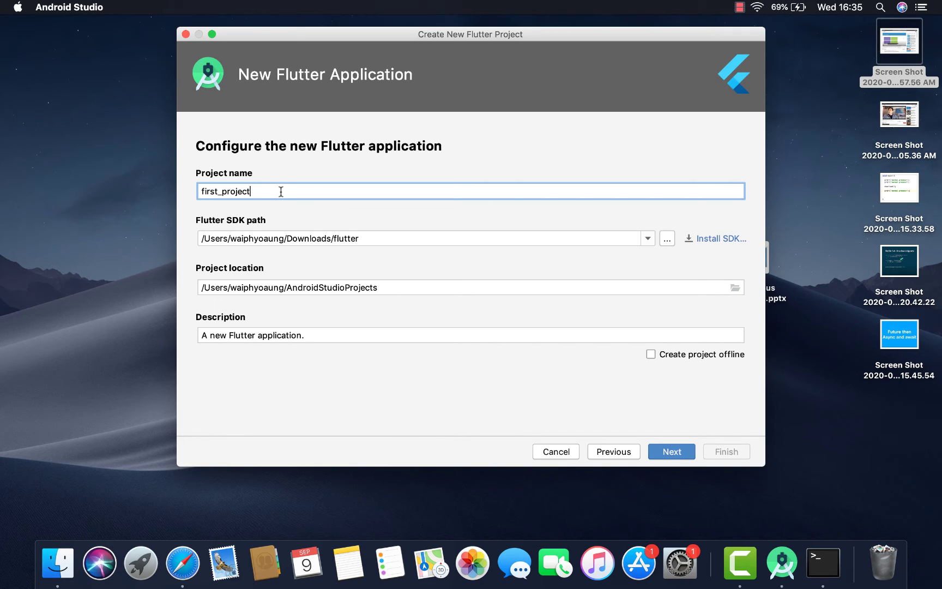
pyautogui.write('-')
pyautogui.press('BackSpace')
pyautogui.click(676, 453)
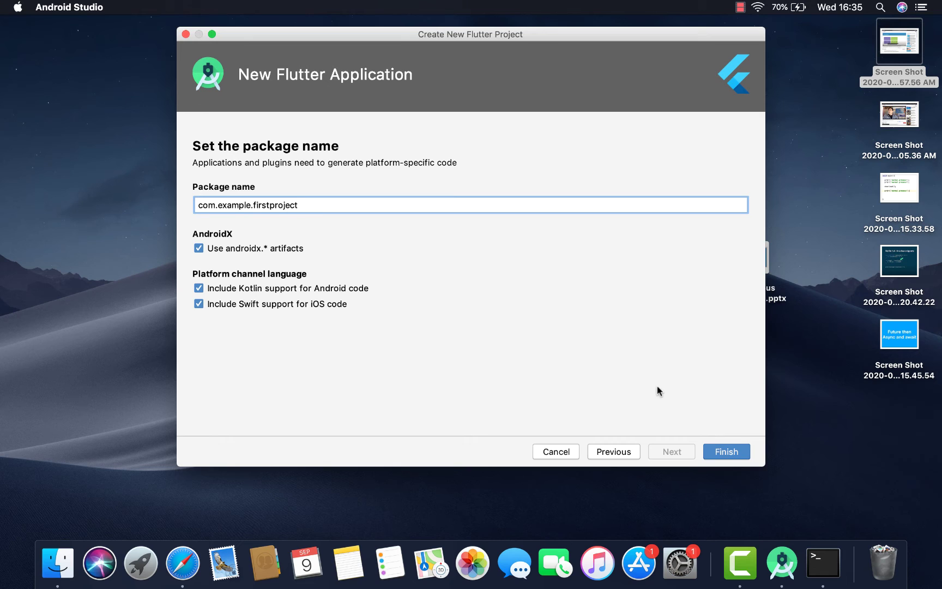
pyautogui.click(726, 452)
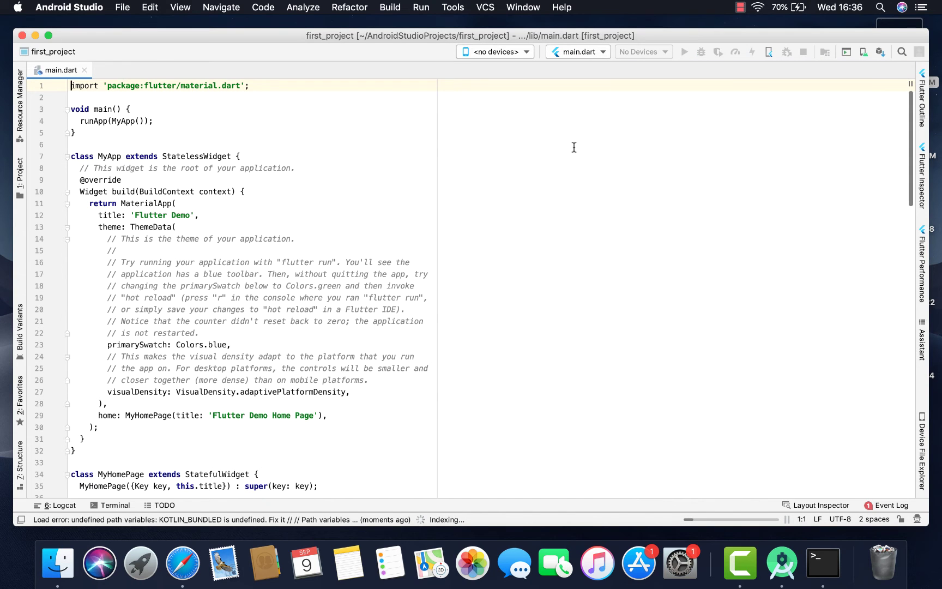
# Show the project file tree, expand first_project and look through its lib and test folders.
pyautogui.click(20, 173)
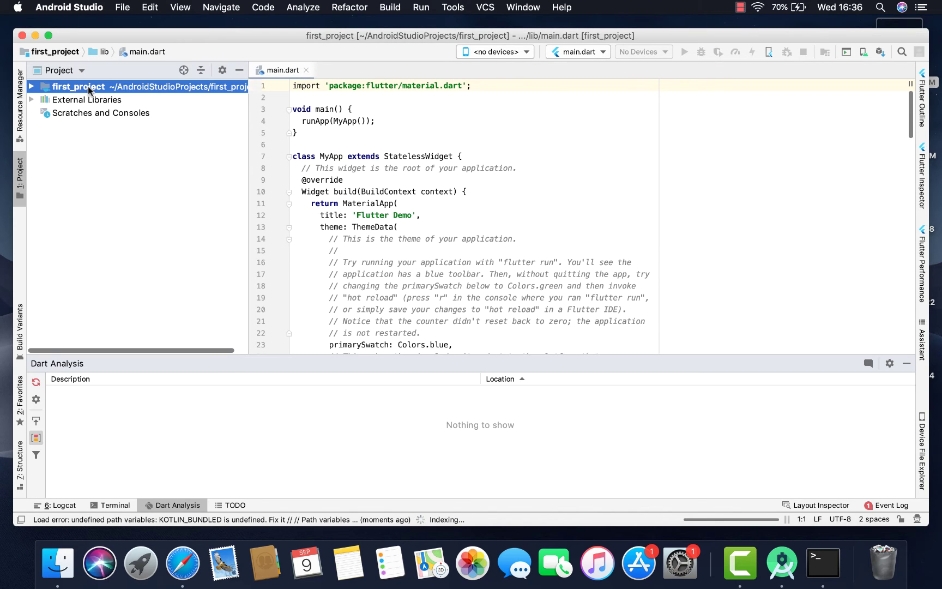
pyautogui.doubleClick(87, 88)
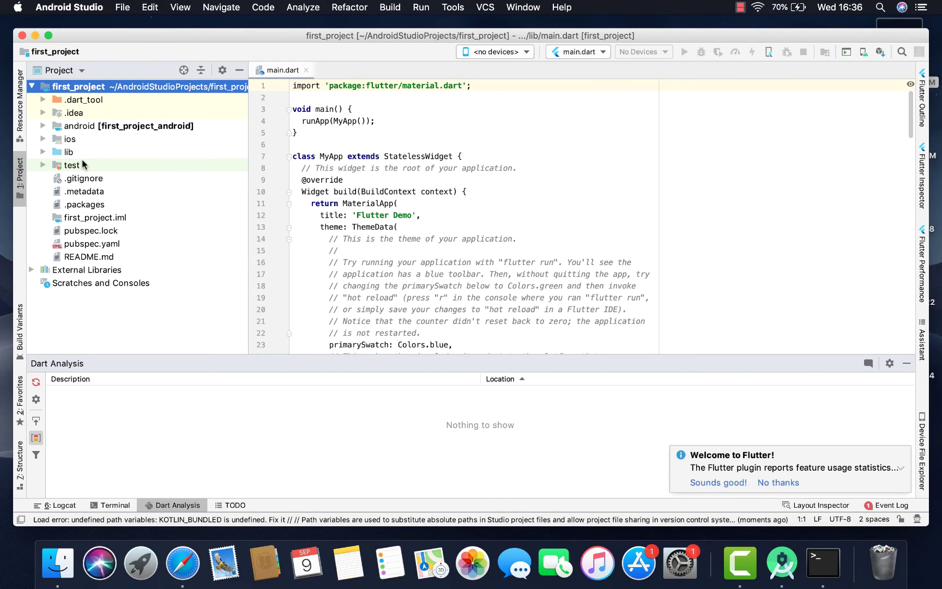
pyautogui.doubleClick(81, 153)
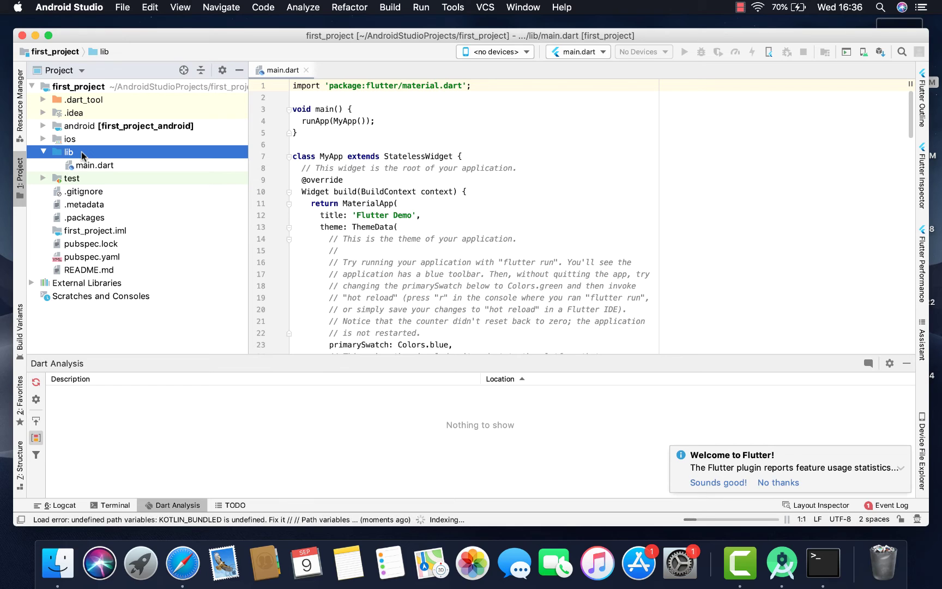
pyautogui.doubleClick(77, 179)
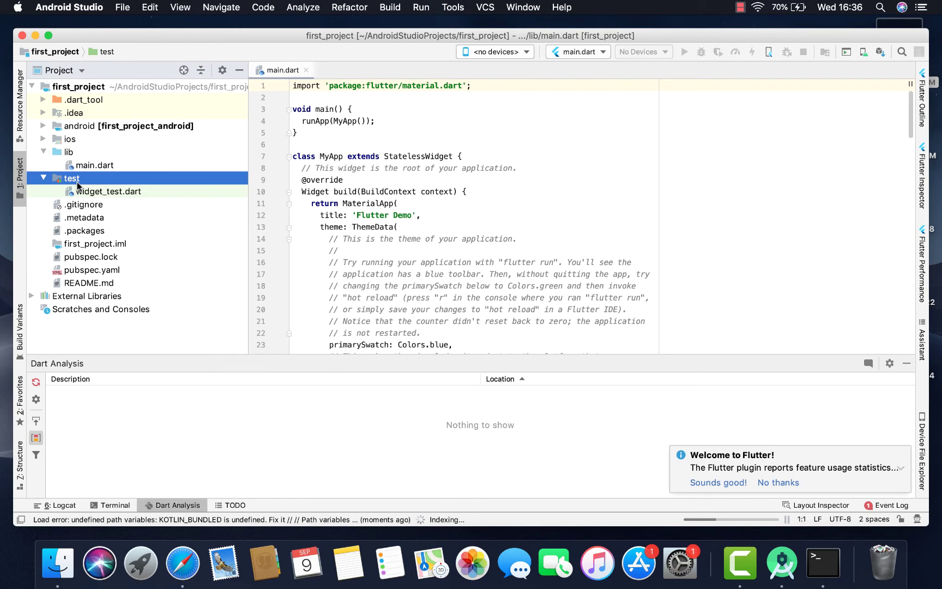
pyautogui.doubleClick(74, 180)
pyautogui.doubleClick(70, 153)
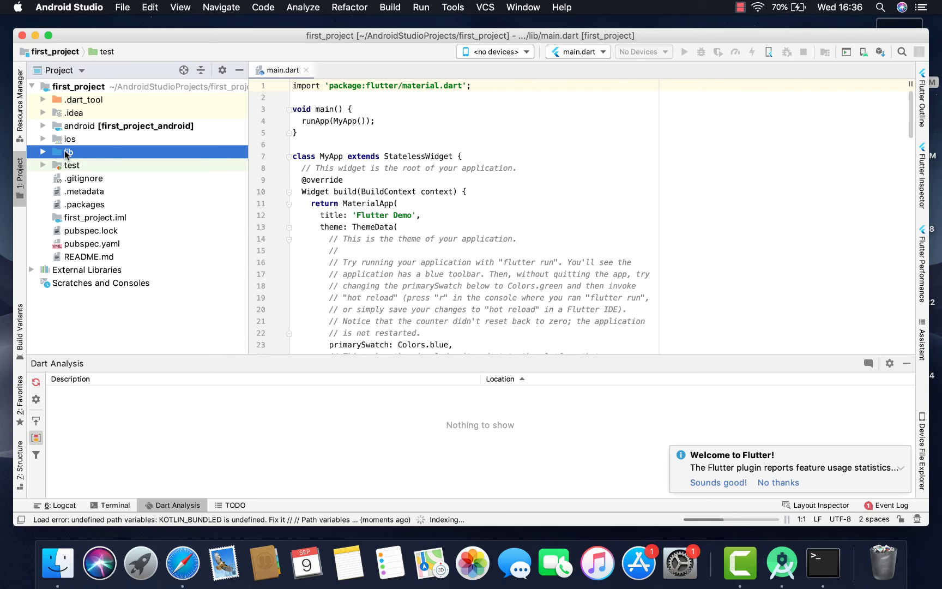
# Examine the contents of the project's android and ios folders and collapse them again.
pyautogui.doubleClick(99, 127)
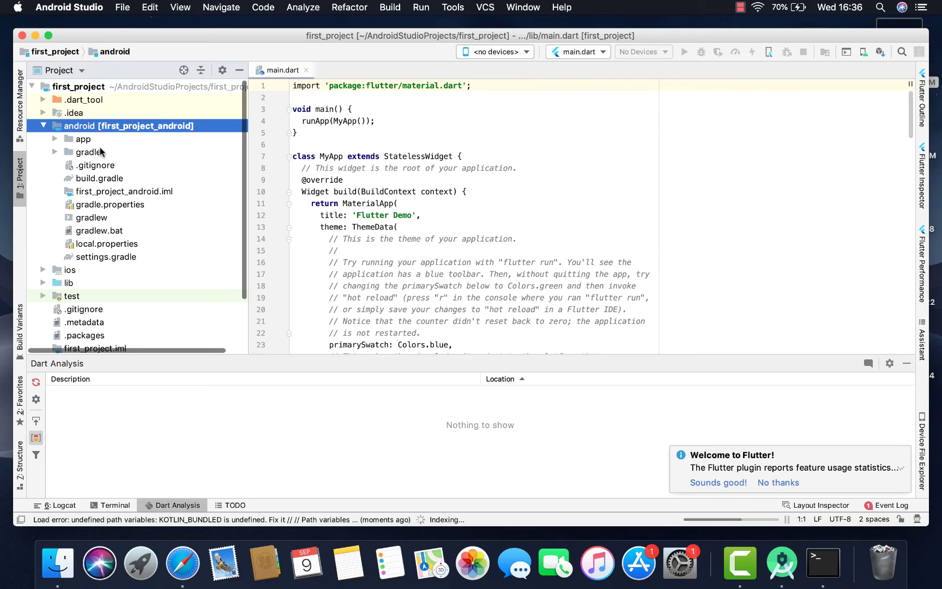
pyautogui.doubleClick(86, 140)
pyautogui.doubleClick(113, 129)
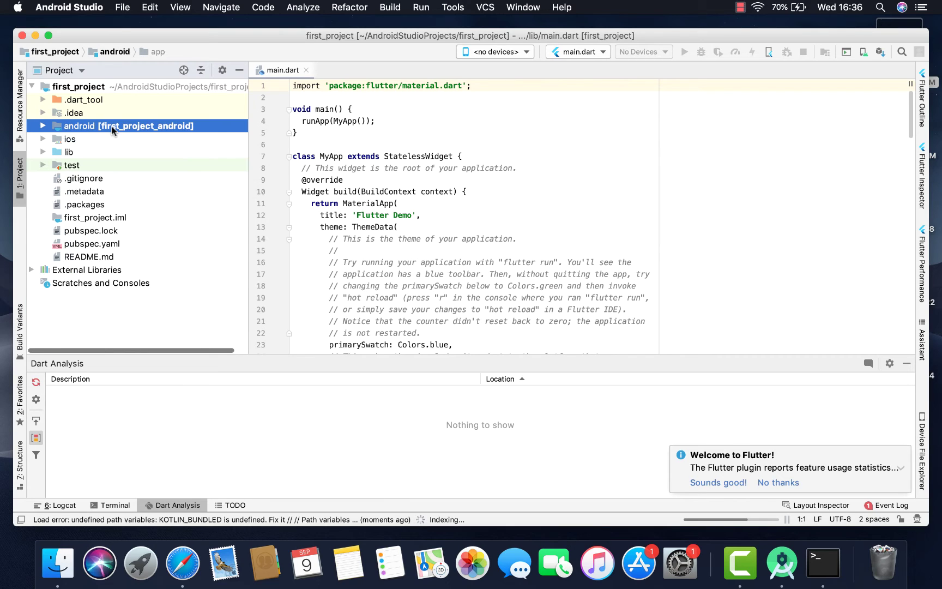
pyautogui.doubleClick(77, 140)
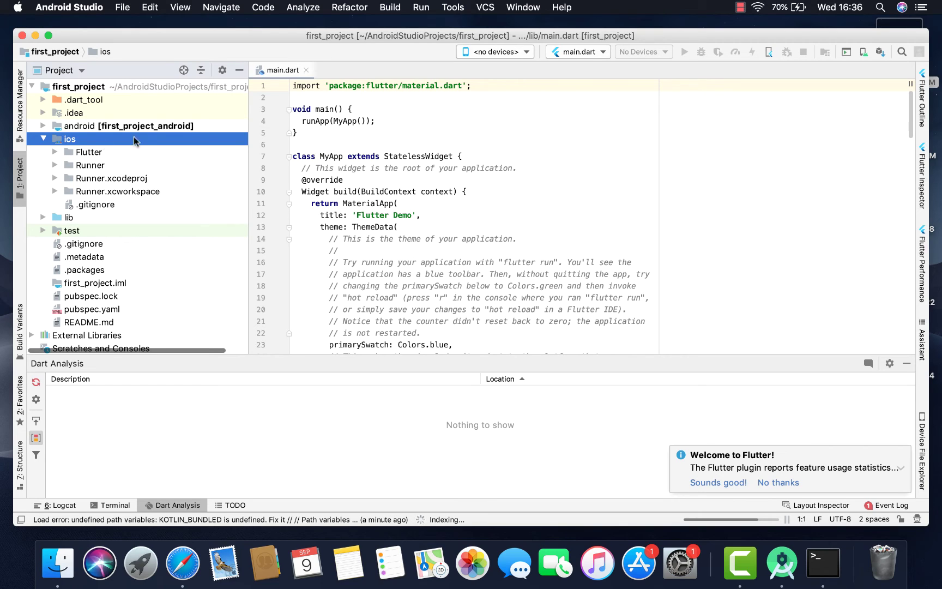
pyautogui.doubleClick(107, 141)
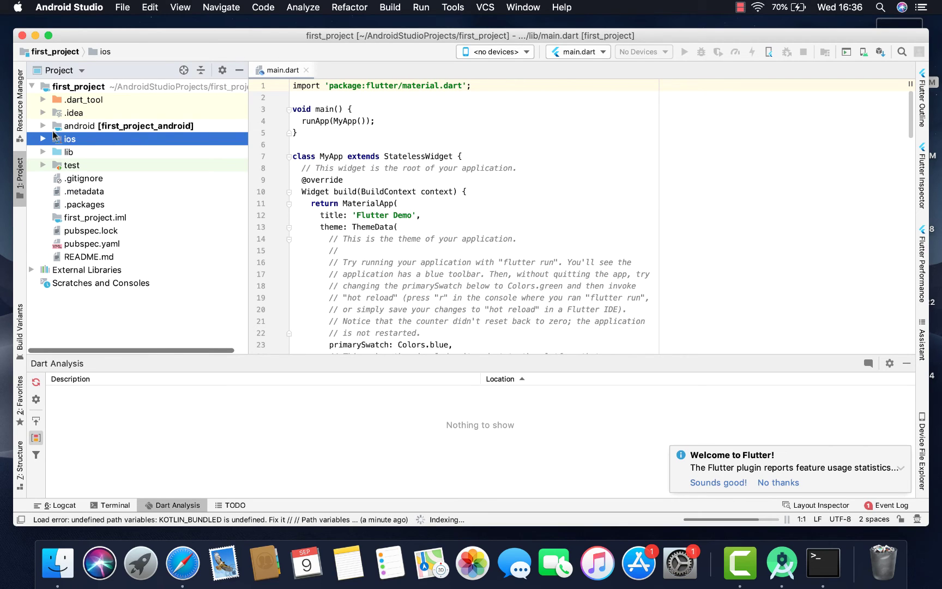
pyautogui.click(71, 131)
pyautogui.click(90, 143)
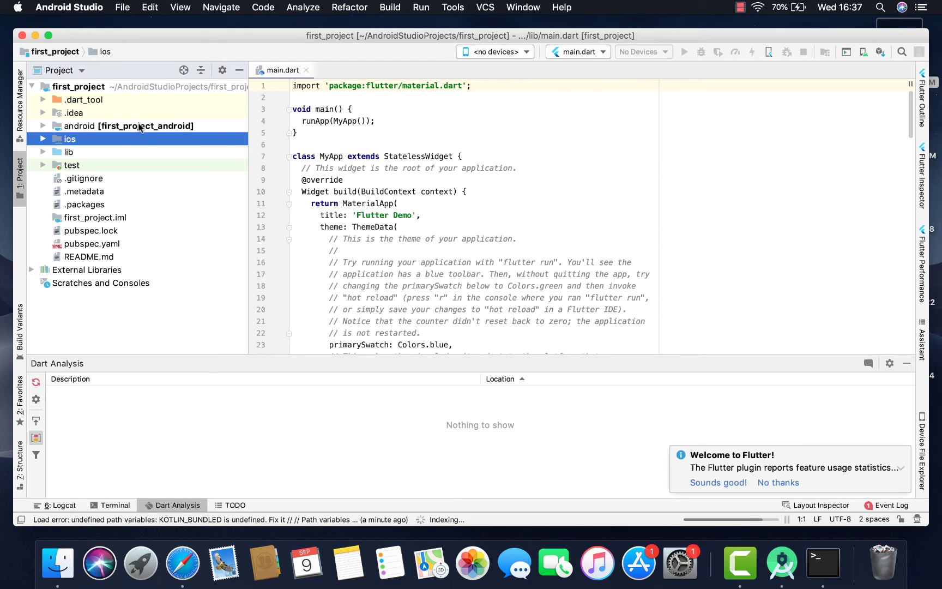
pyautogui.click(116, 125)
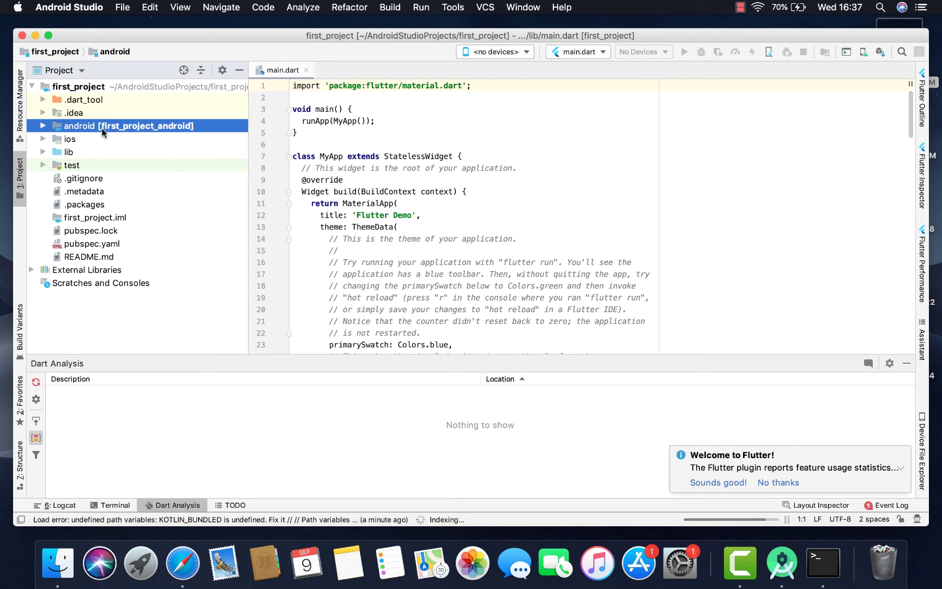
pyautogui.click(100, 138)
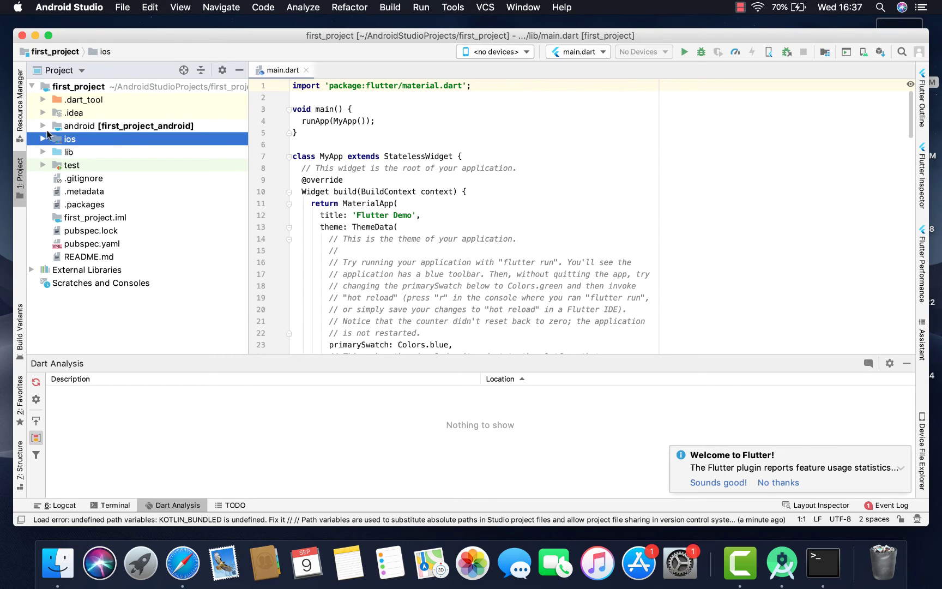
# Dismiss the Welcome to Flutter notification and open the Android Virtual Device Manager to view the Pixel 2 API 29 device.
pyautogui.click(567, 285)
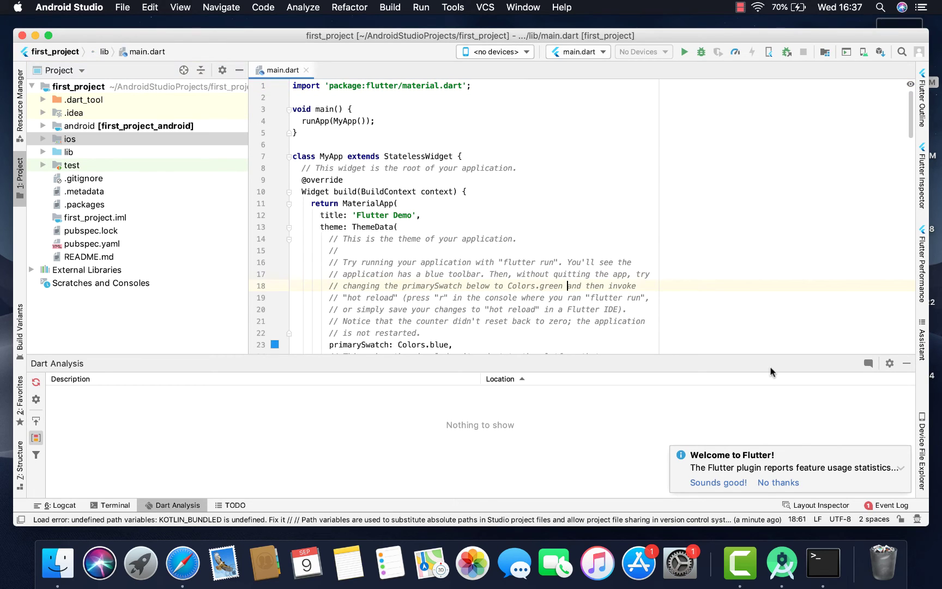
pyautogui.click(901, 456)
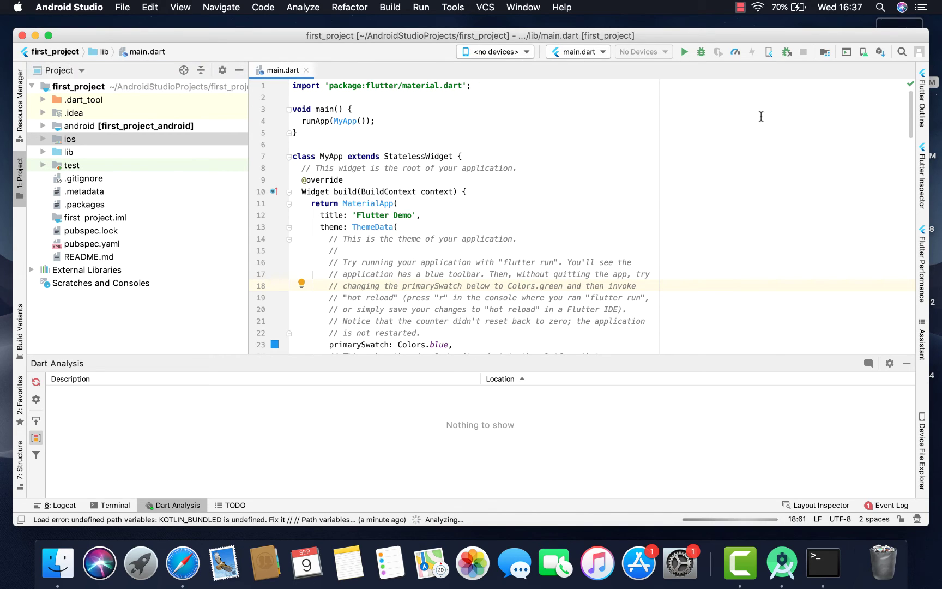
pyautogui.click(862, 55)
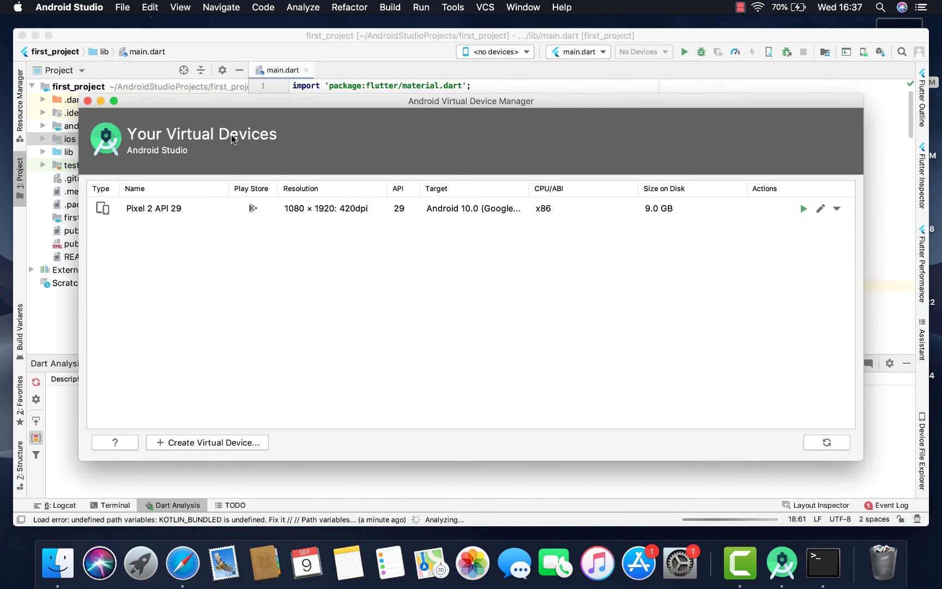
pyautogui.click(201, 209)
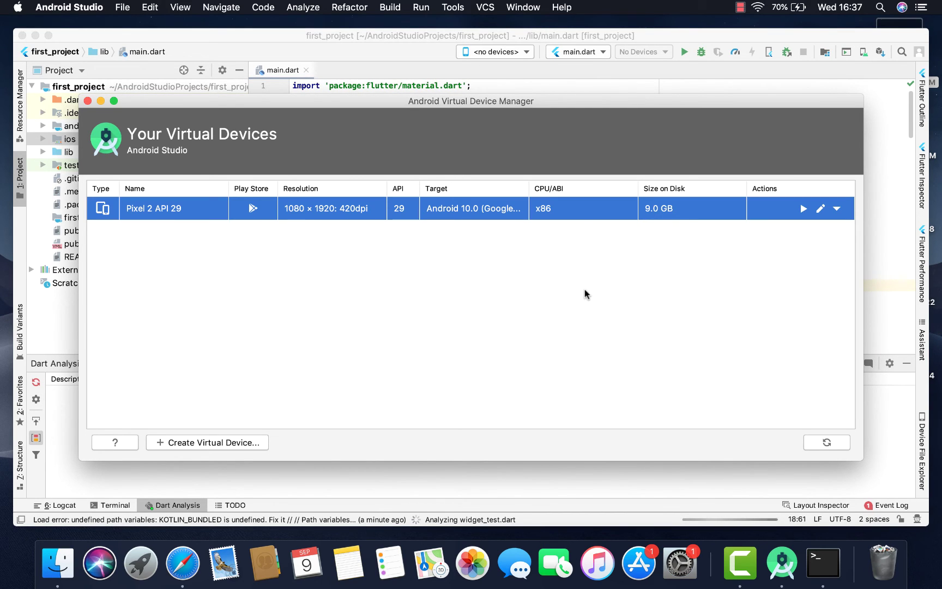
# Start creating a virtual device with the Pixel 2 phone as its hardware definition.
pyautogui.click(163, 442)
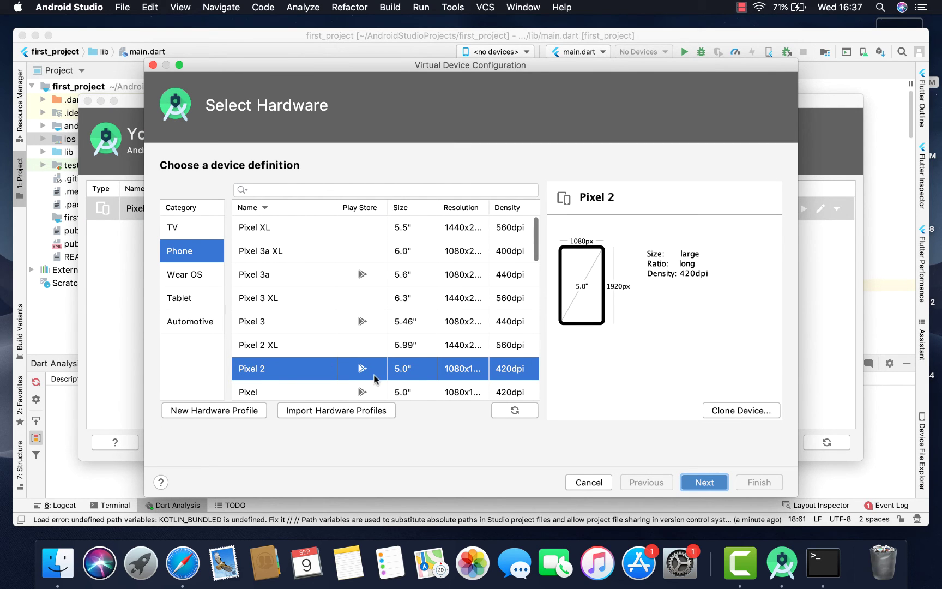
pyautogui.scroll(-1, 374, 379)
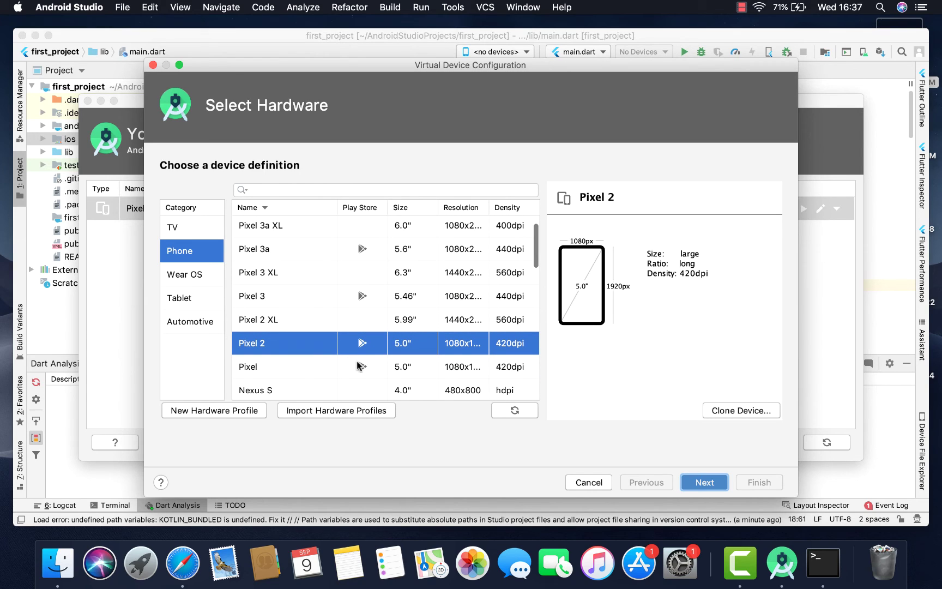
pyautogui.click(416, 350)
pyautogui.click(703, 489)
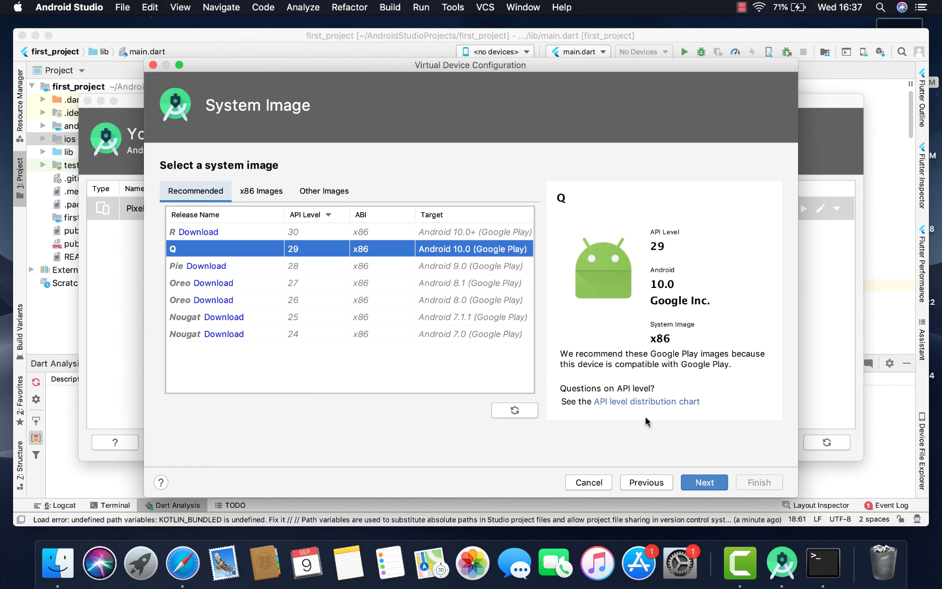
# Choose the Q system image (API level 29, Android 10.0, x86) for the virtual device and review its AVD name.
pyautogui.click(321, 233)
pyautogui.click(314, 250)
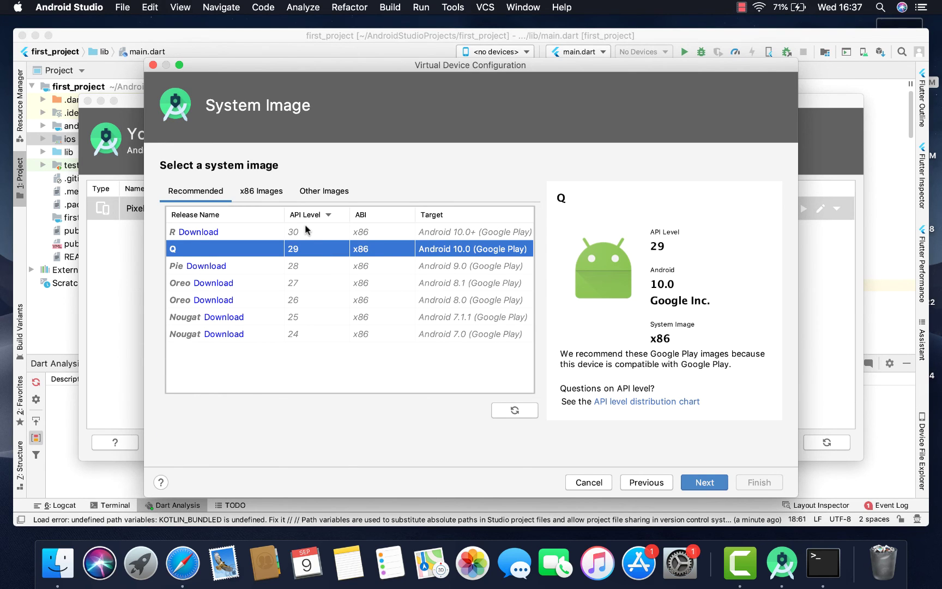
pyautogui.click(306, 266)
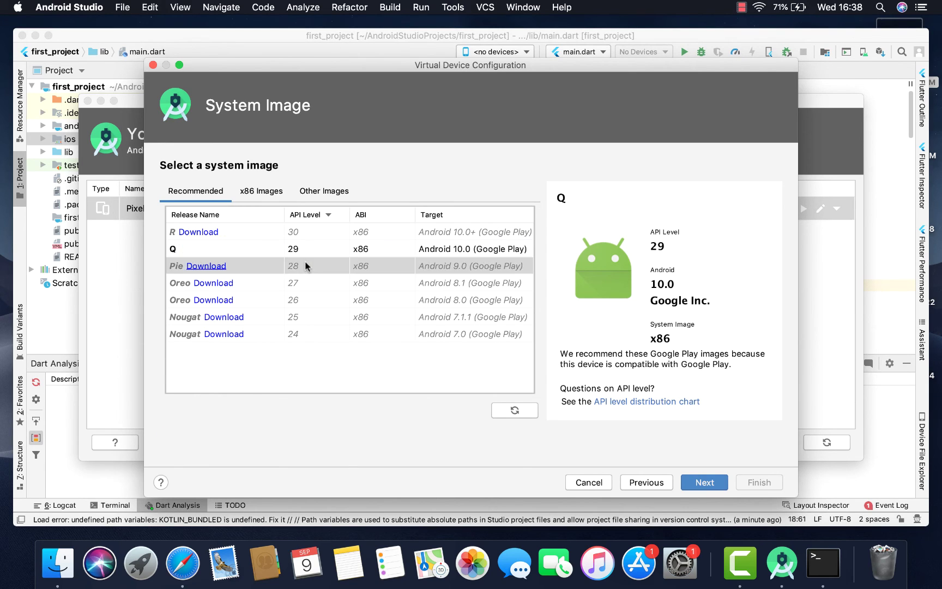
pyautogui.click(220, 248)
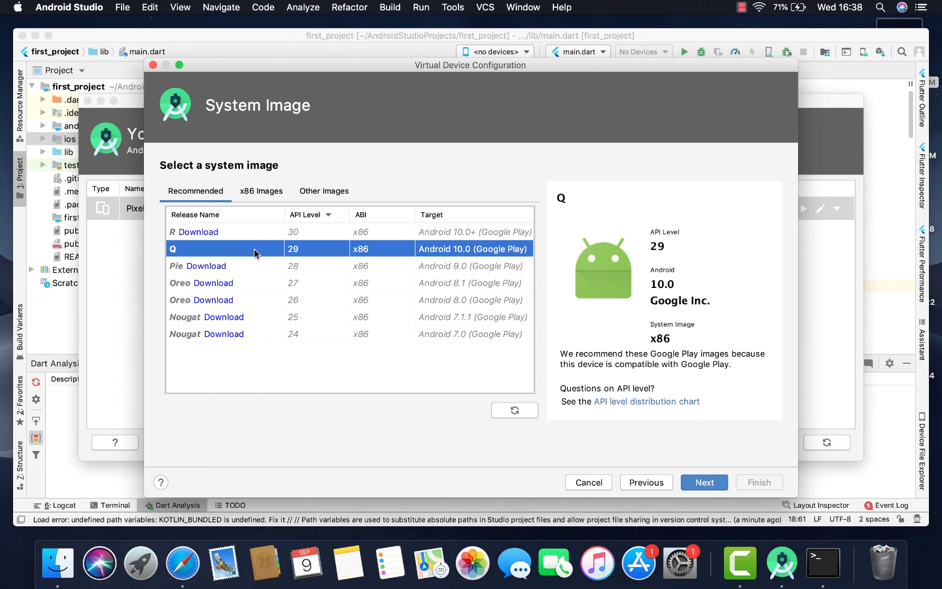
pyautogui.click(711, 480)
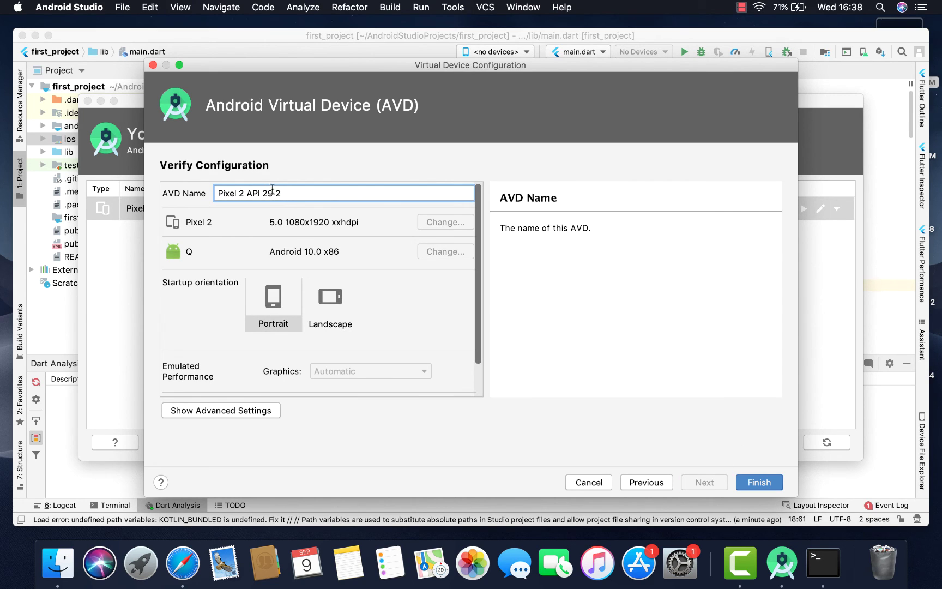
pyautogui.tripleClick(299, 190)
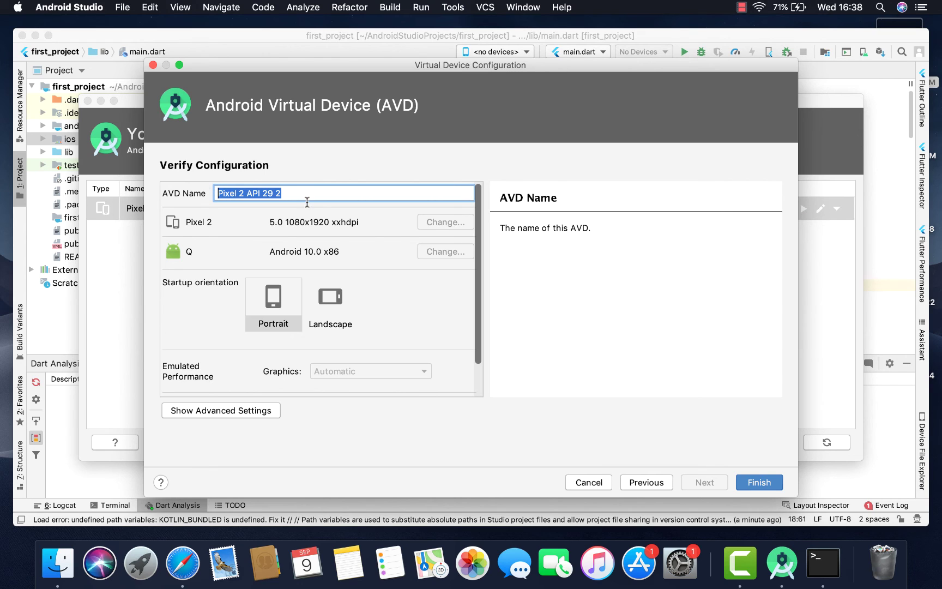
pyautogui.click(307, 197)
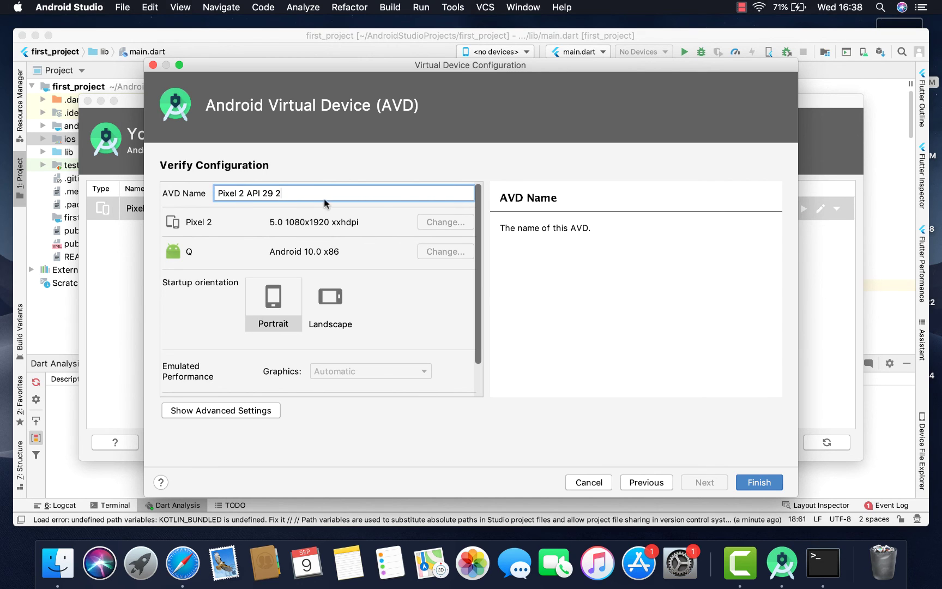
# Finish creating the Pixel 2 API 29 2 virtual device and launch it in the emulator, placed beside the code.
pyautogui.click(763, 484)
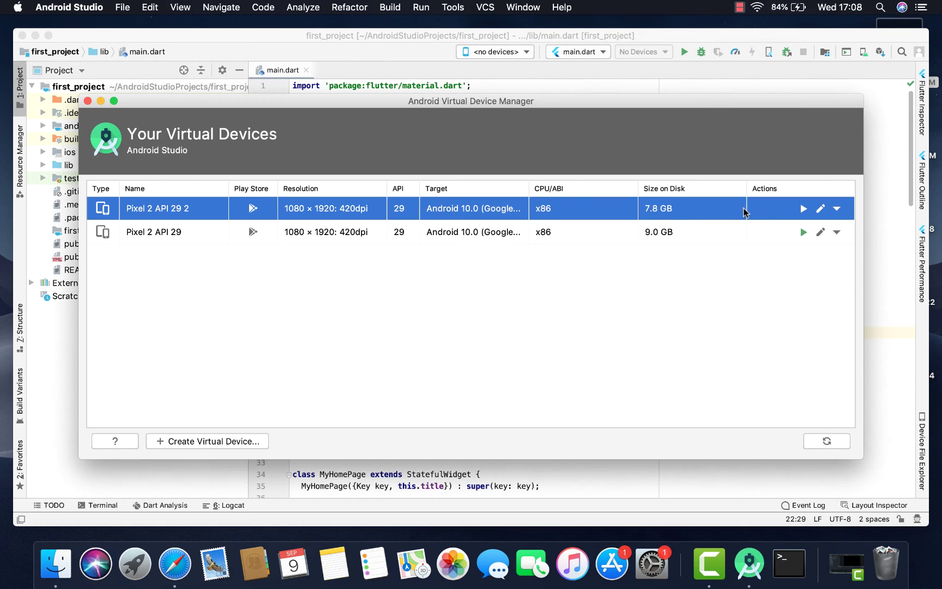
pyautogui.click(803, 209)
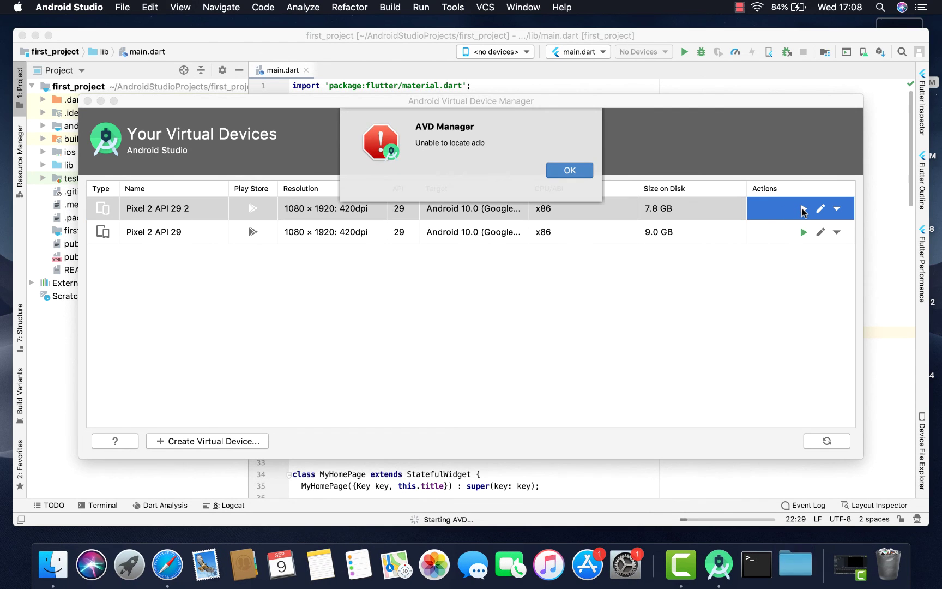
pyautogui.click(567, 170)
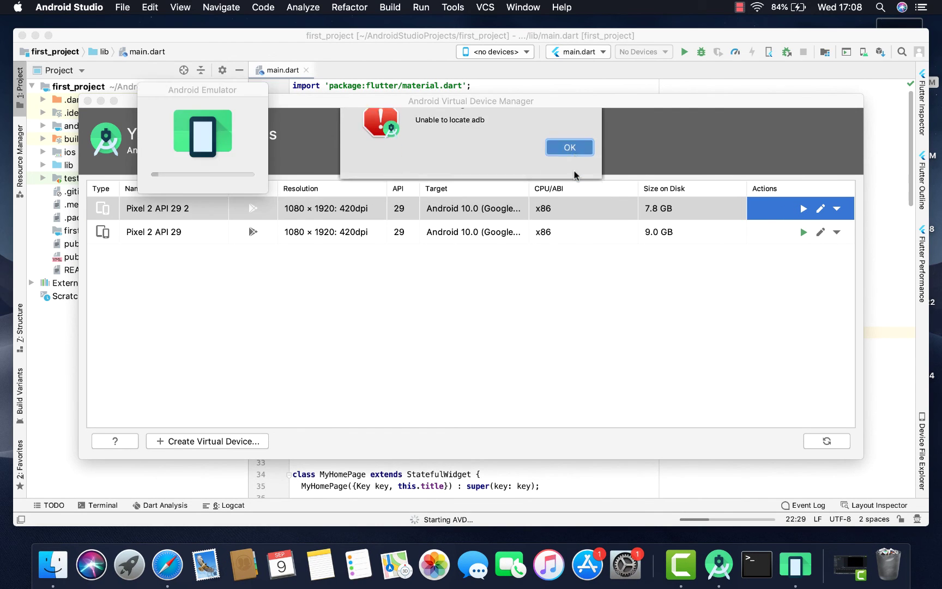
pyautogui.click(87, 100)
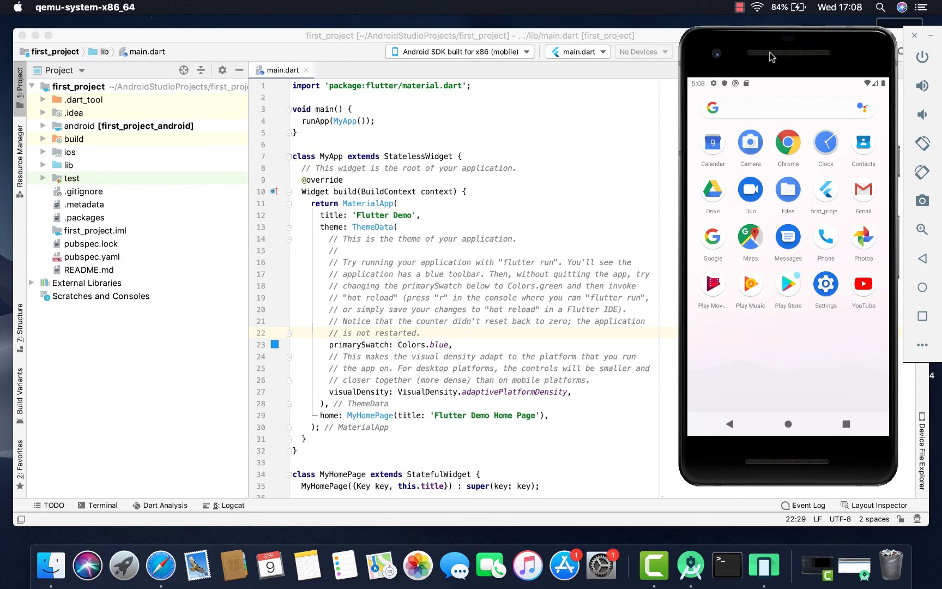
pyautogui.moveTo(775, 43); pyautogui.dragTo(778, 115)
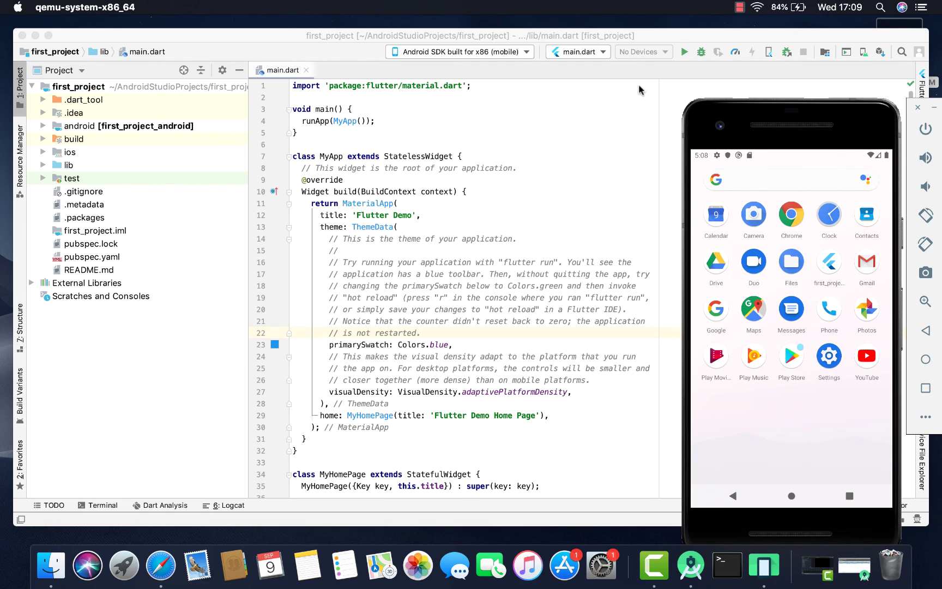
# Run main.dart on the Android SDK built for x86 (mobile) device and bring the emulator to the front.
pyautogui.click(527, 52)
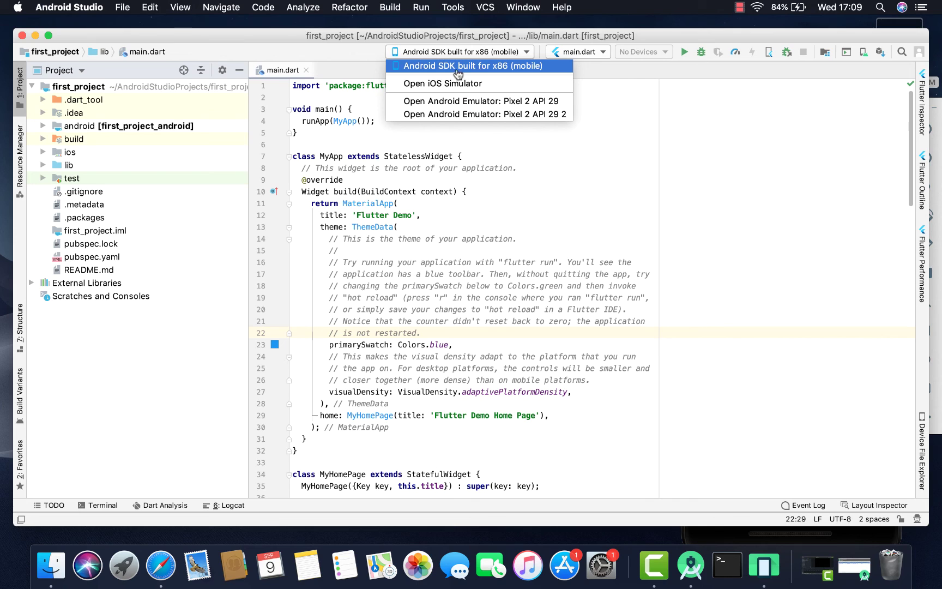
pyautogui.click(464, 70)
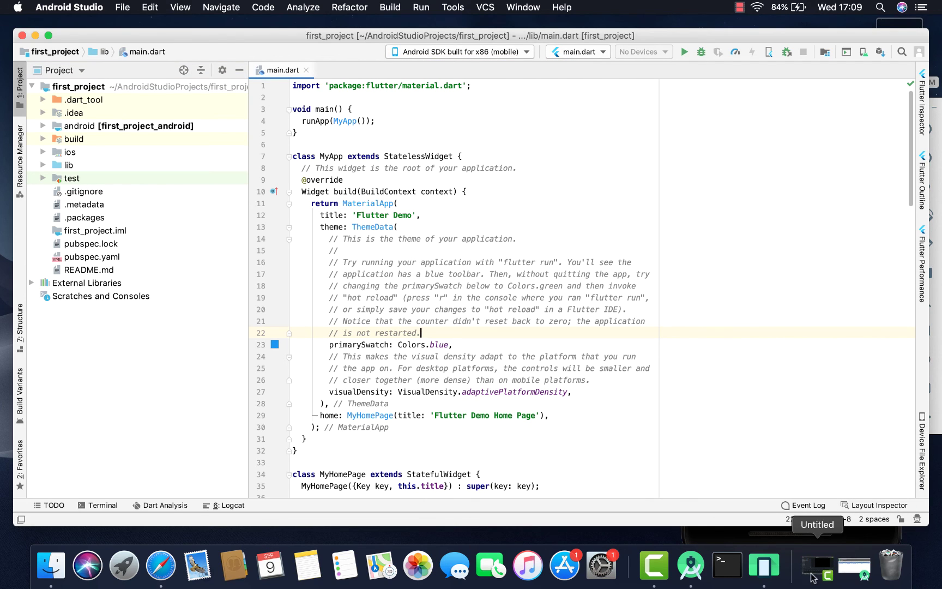
pyautogui.click(766, 566)
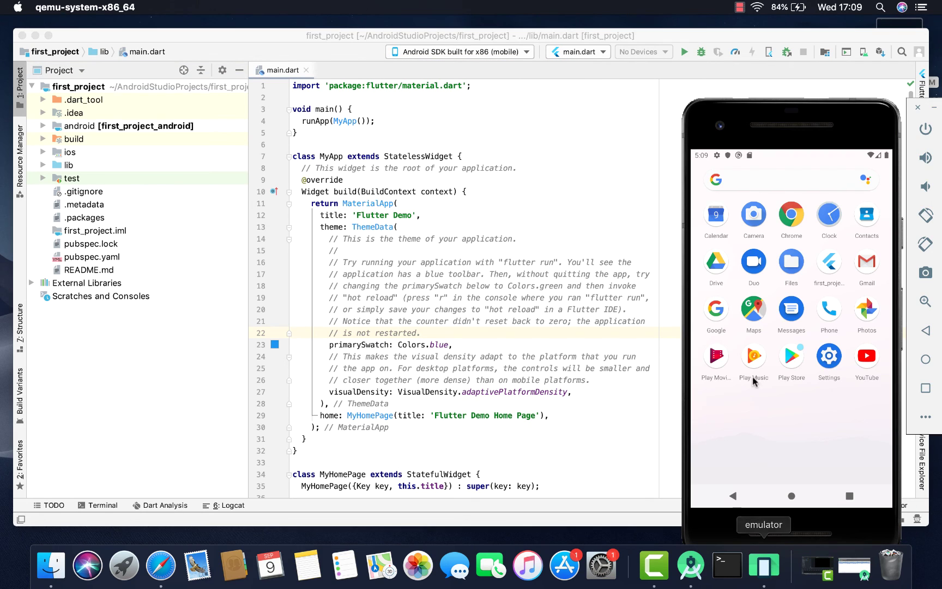
pyautogui.click(684, 55)
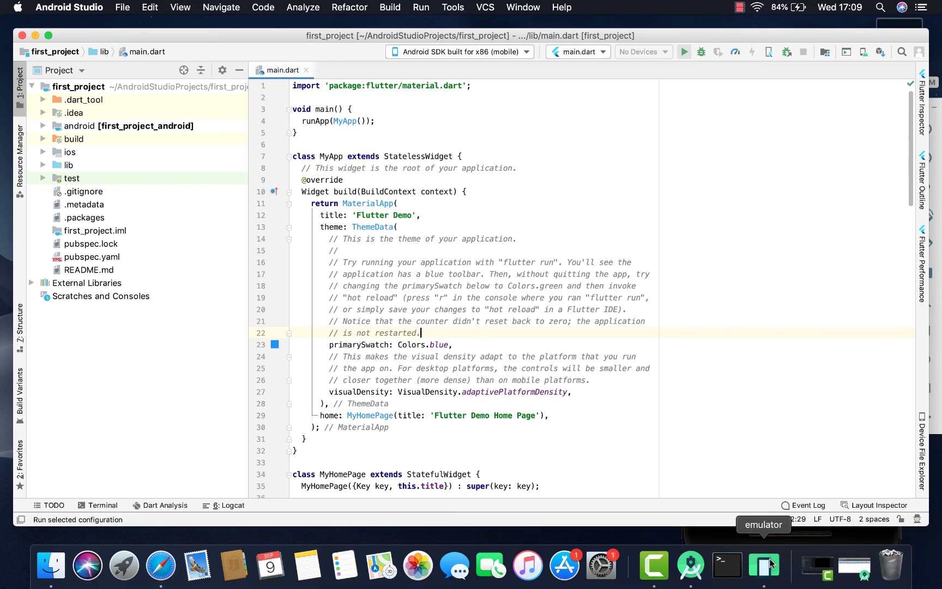
pyautogui.click(770, 577)
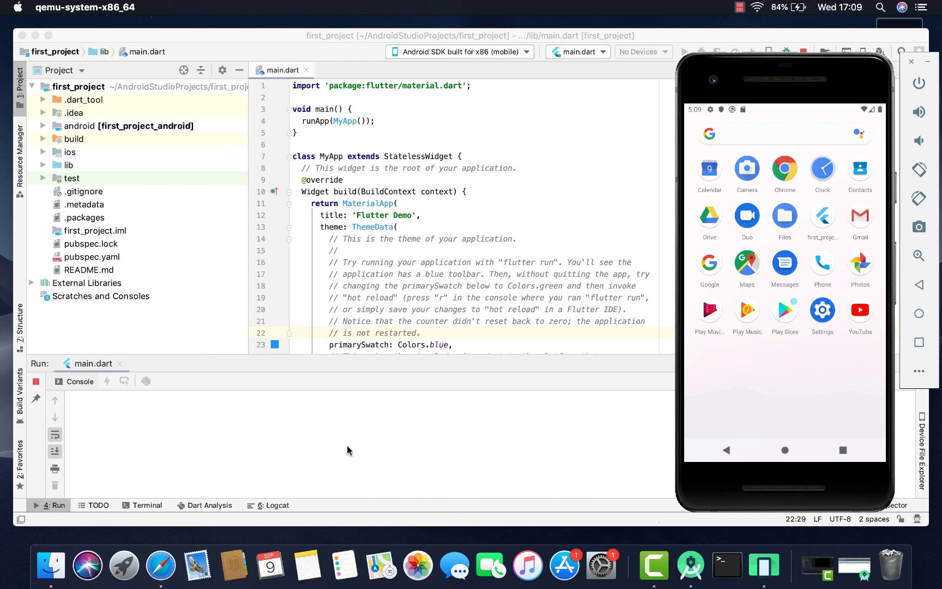
# Look through the main.dart code and enlarge the Run console to follow the build output during the app launch.
pyautogui.scroll(-3, 477, 284)
pyautogui.scroll(-7, 476, 282)
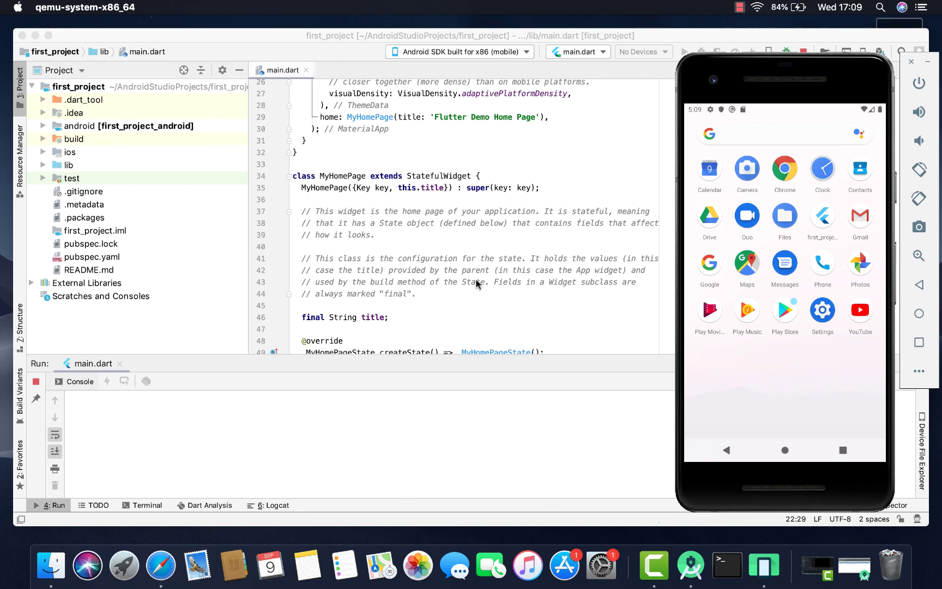
pyautogui.hotkey('ctrl', 'r')
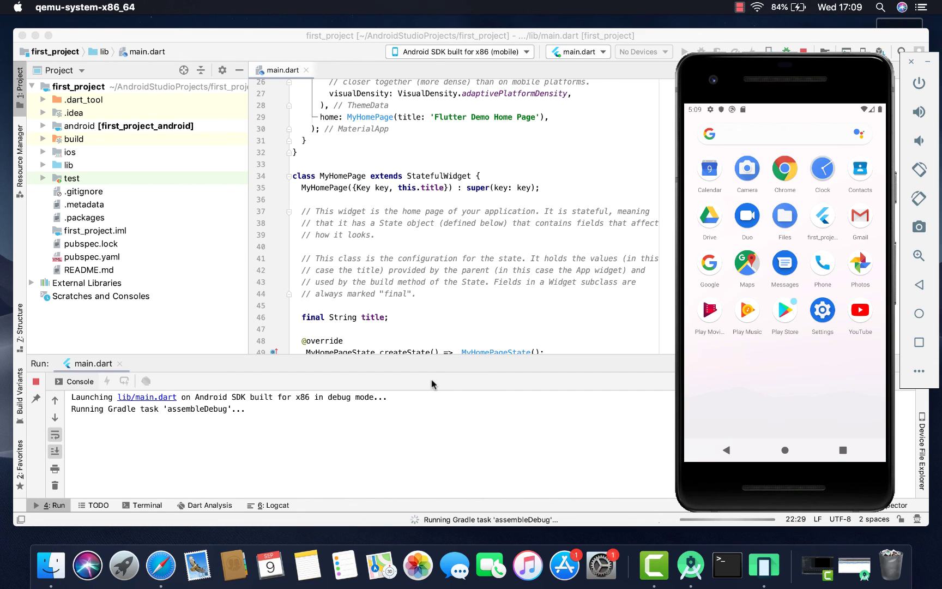
pyautogui.click(398, 375)
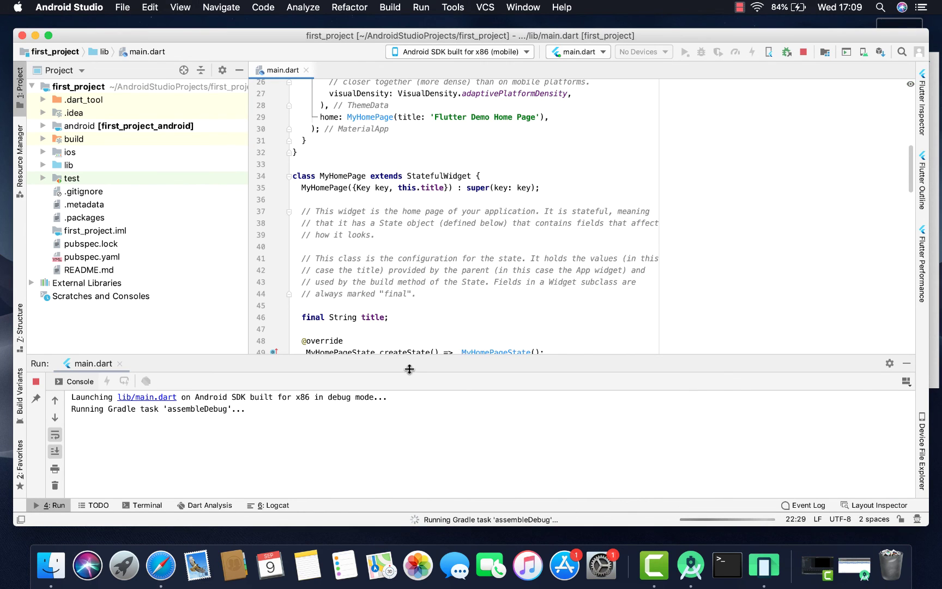
pyautogui.moveTo(409, 369); pyautogui.dragTo(410, 265)
pyautogui.click(813, 562)
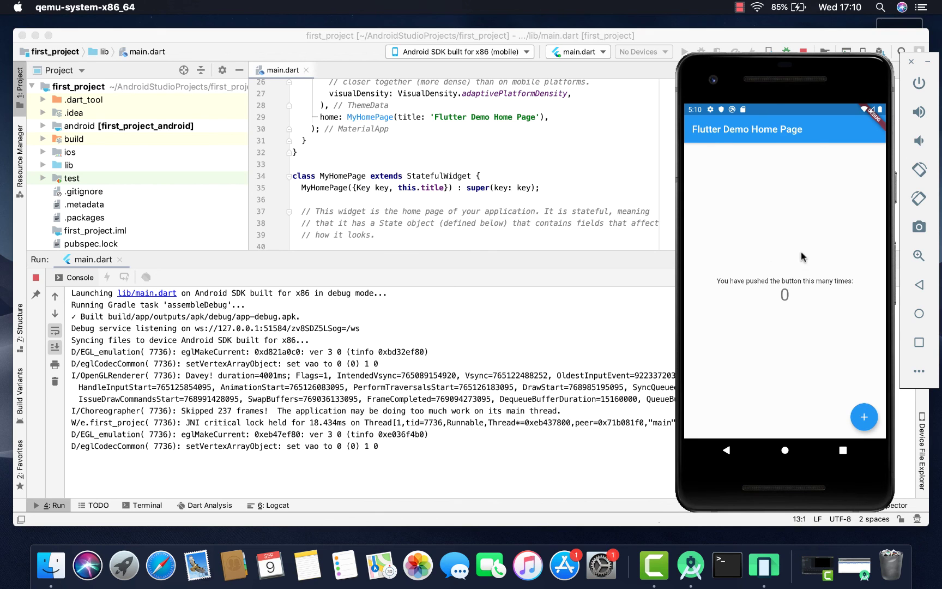
# Shrink the Run console to its header and test the demo app's counter in the emulator by incrementing it six times.
pyautogui.click(539, 273)
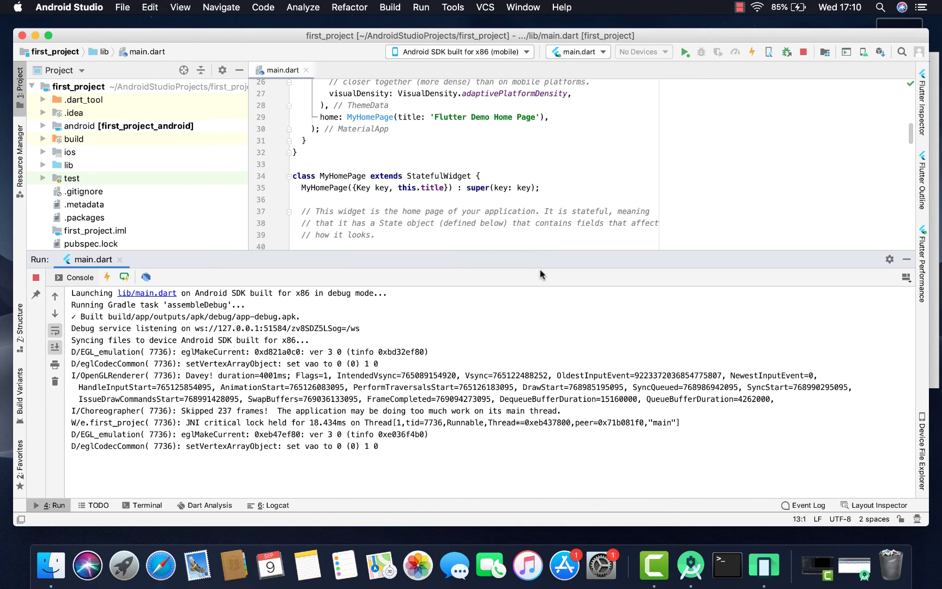
pyautogui.moveTo(541, 274); pyautogui.dragTo(540, 485)
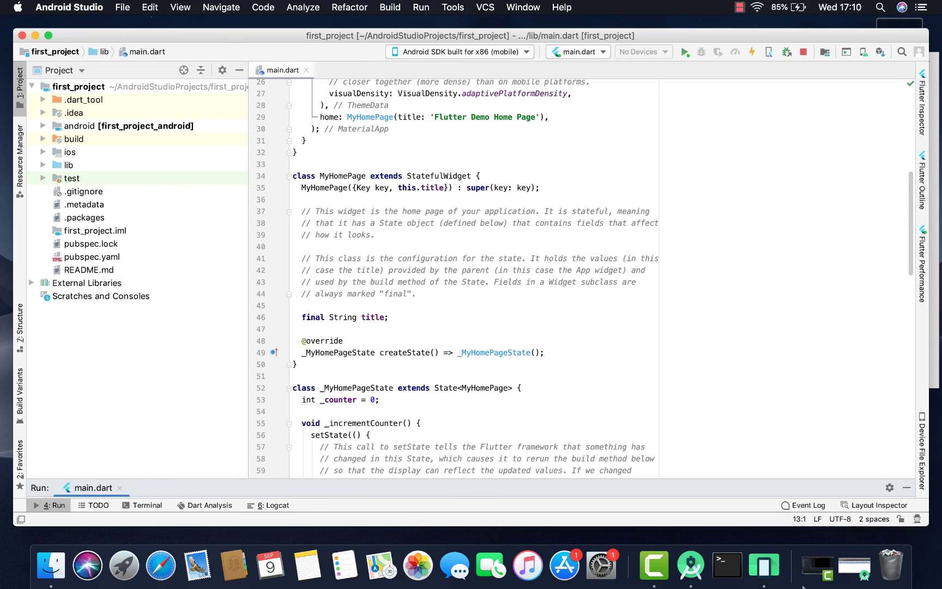
pyautogui.click(769, 573)
pyautogui.click(866, 417)
pyautogui.click(866, 418)
pyautogui.click(866, 417)
pyautogui.click(866, 417)
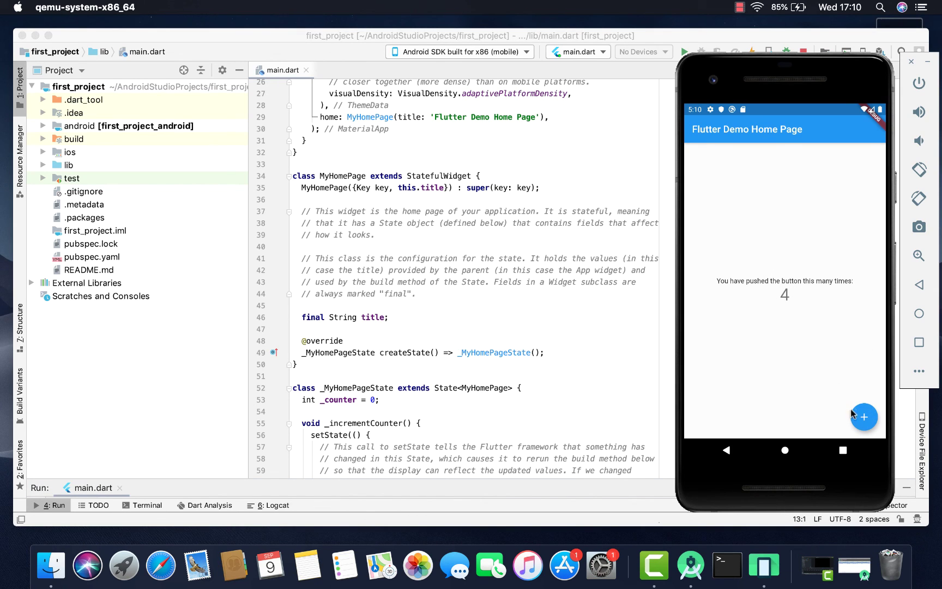
pyautogui.click(857, 407)
pyautogui.click(857, 407)
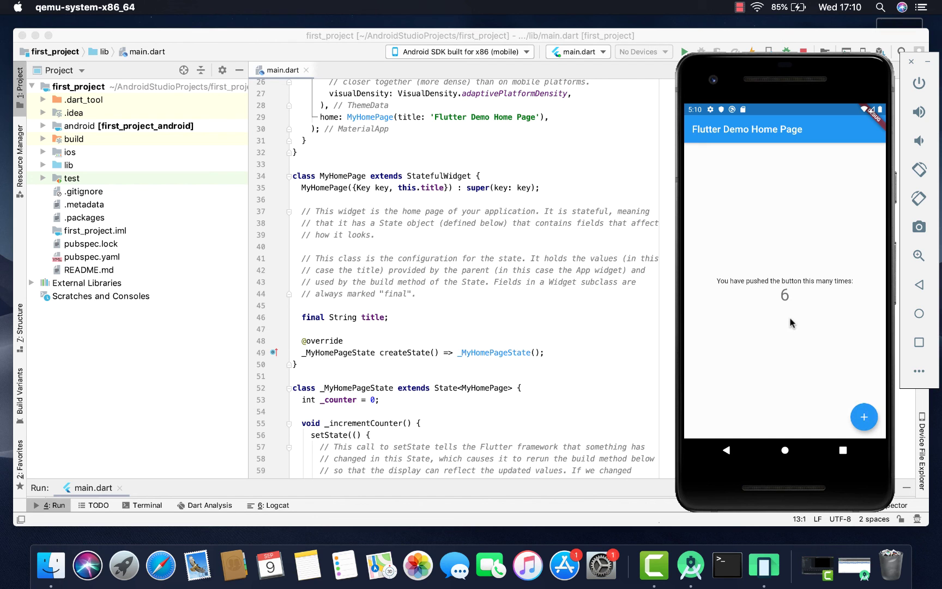